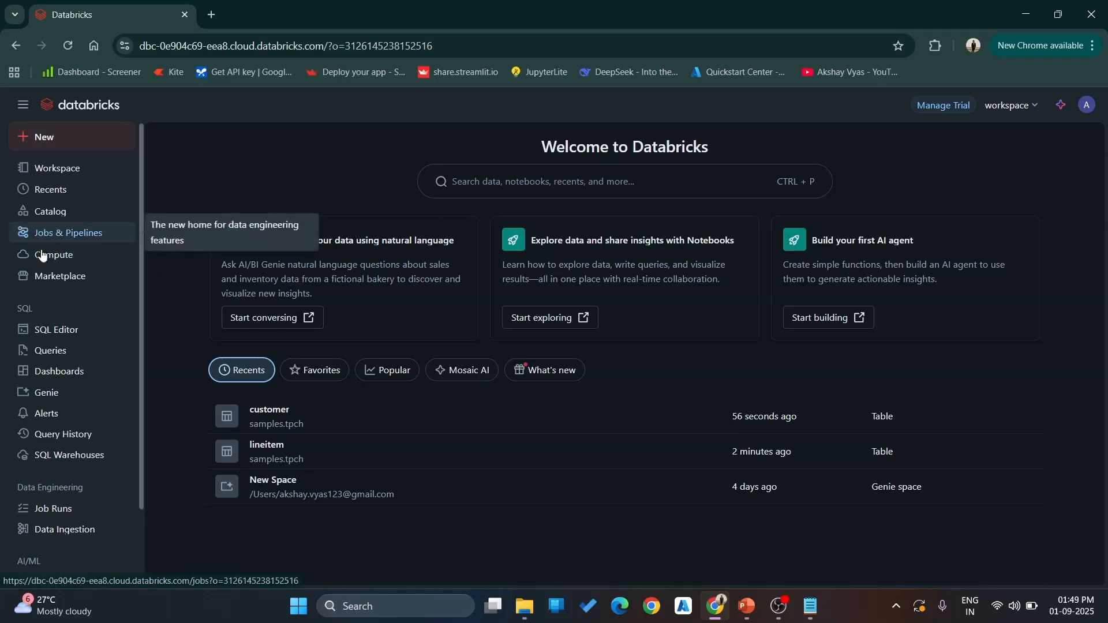
- Open the data catalog and expand the samples catalog down to the tables of its tpch schema
click(52, 215)
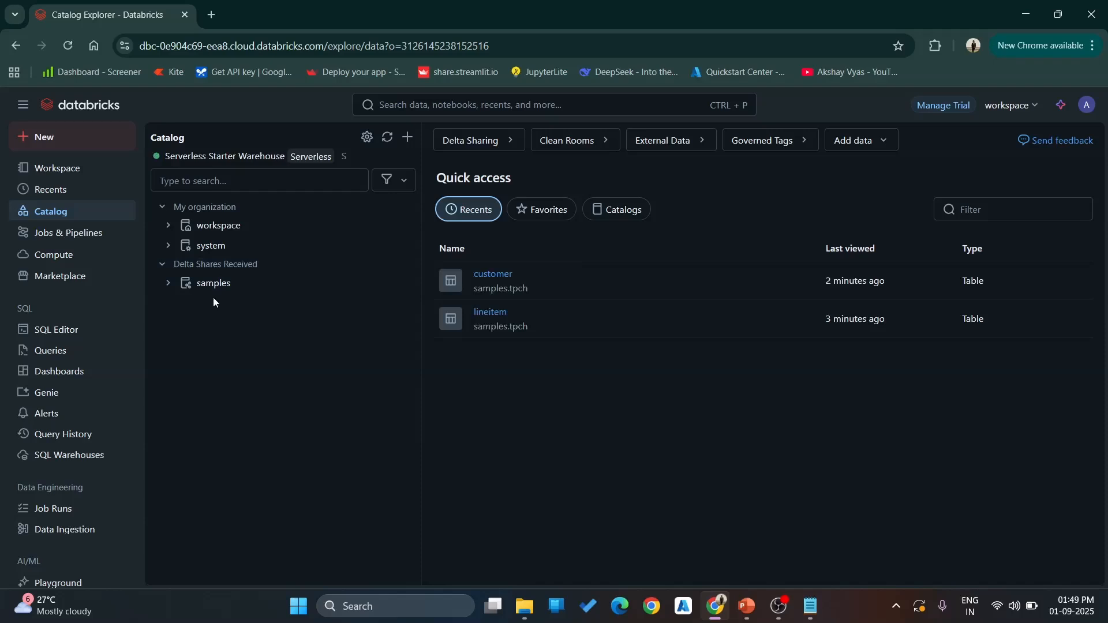
click(186, 286)
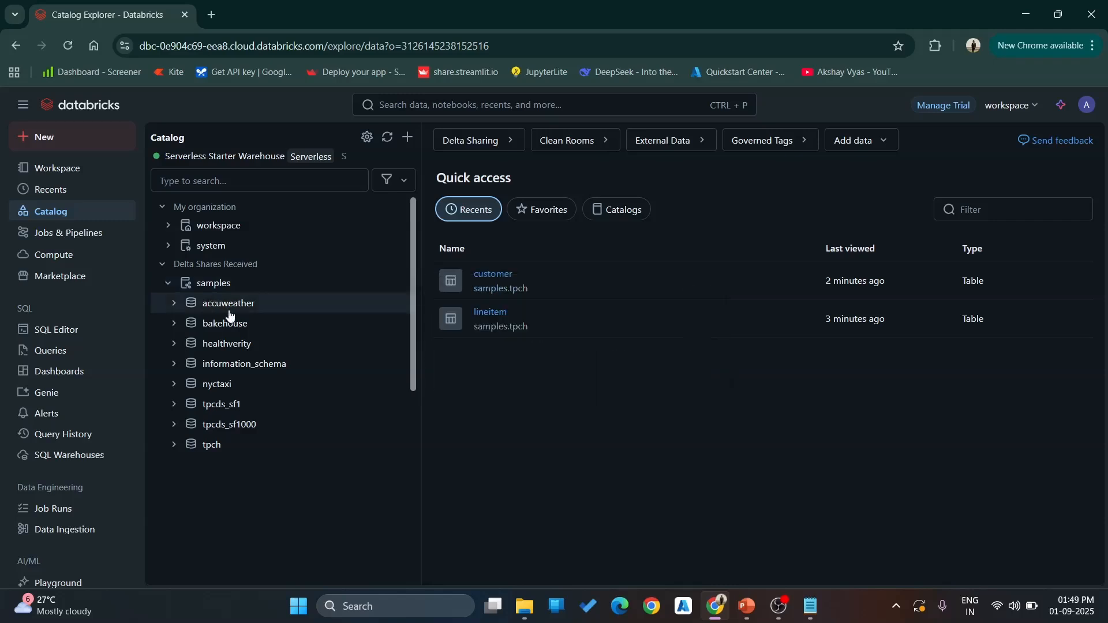
mouse_move(229, 315)
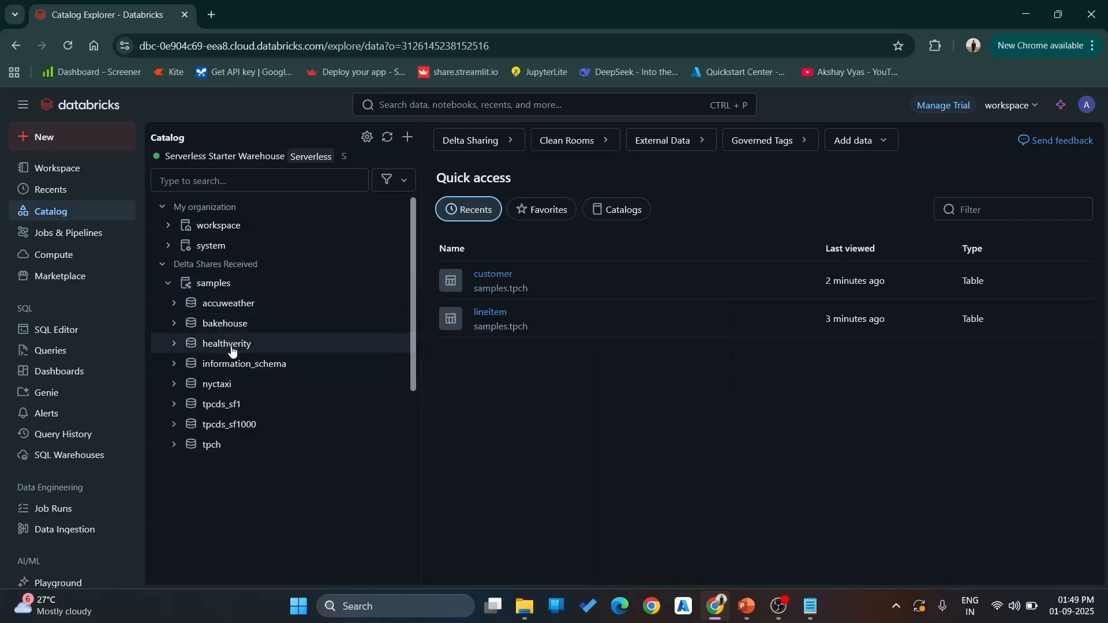
mouse_move(231, 350)
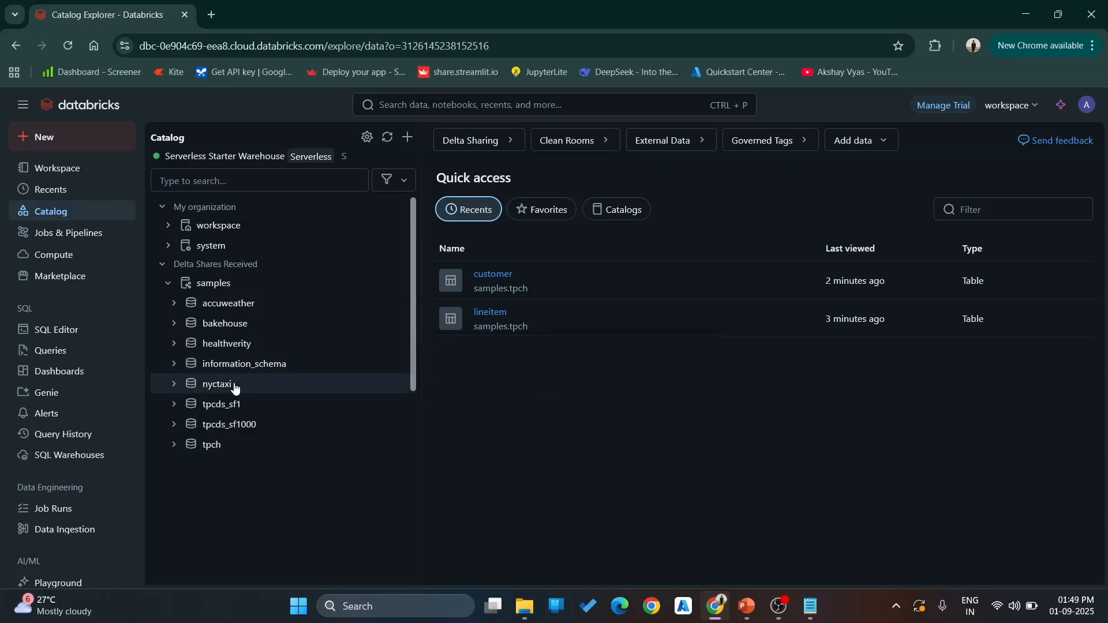
mouse_move(235, 389)
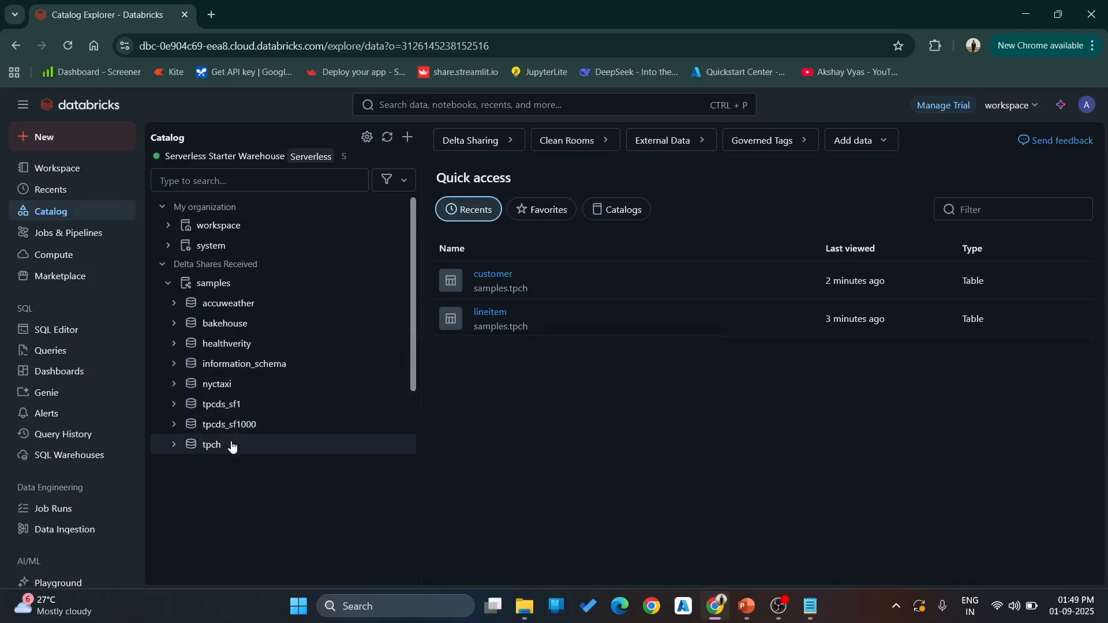
mouse_move(232, 448)
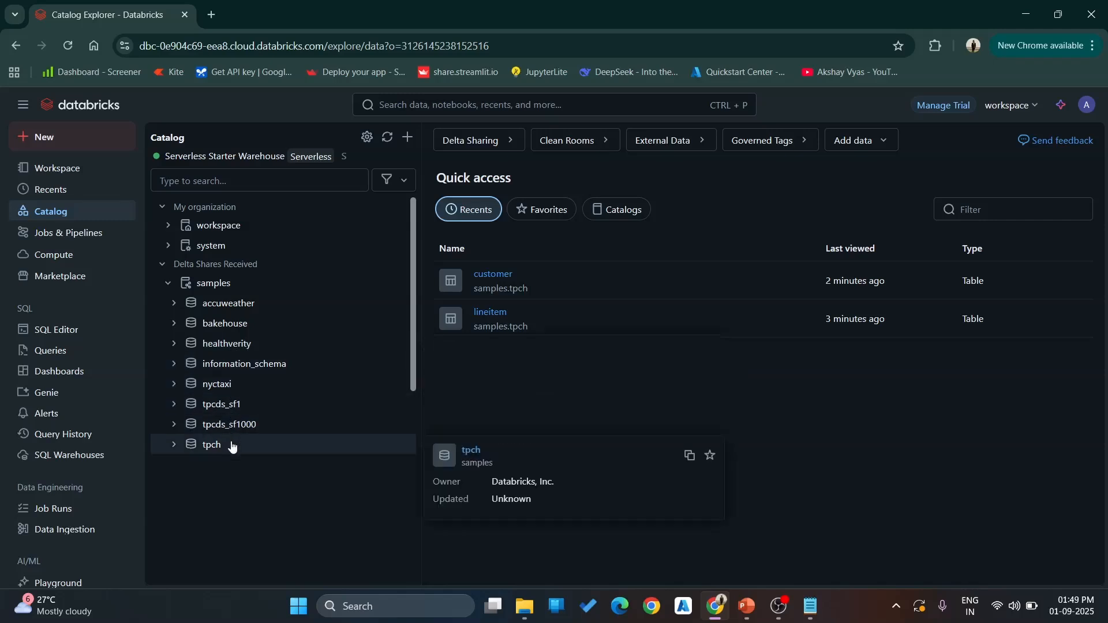
click(174, 446)
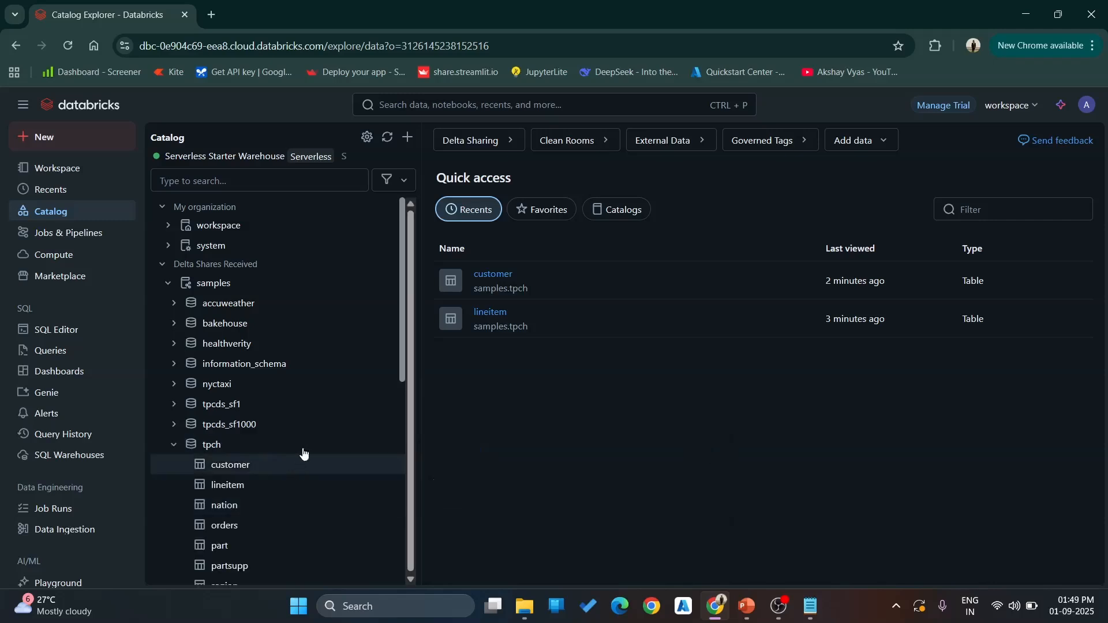
scroll(310, 406, down, 1)
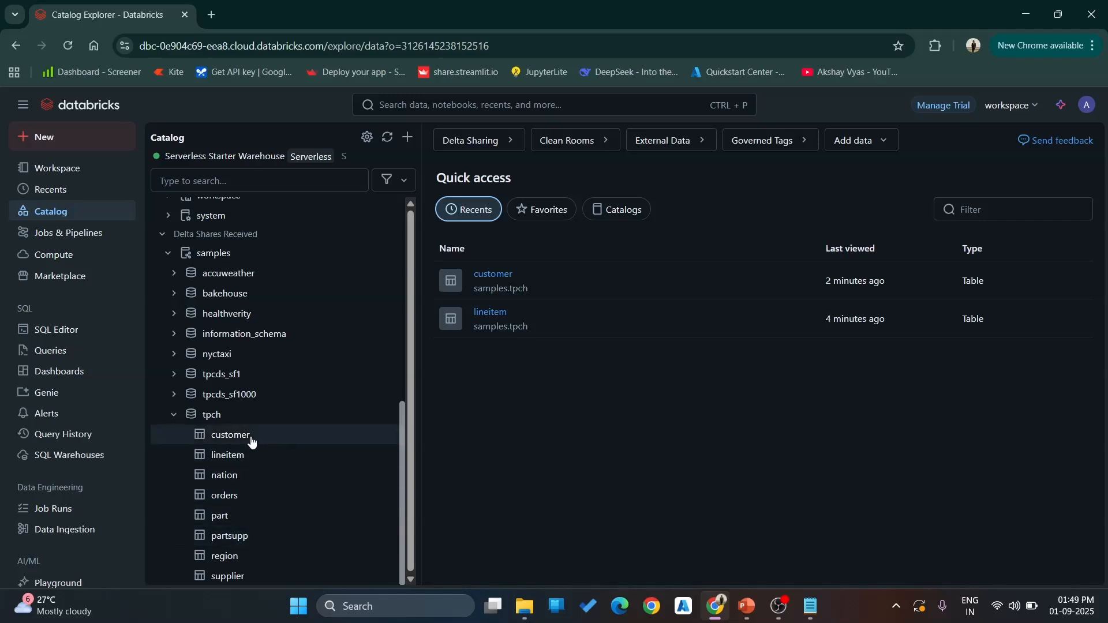
- Examine the columns and the sample data of the customer table in samples.tpch
mouse_move(251, 441)
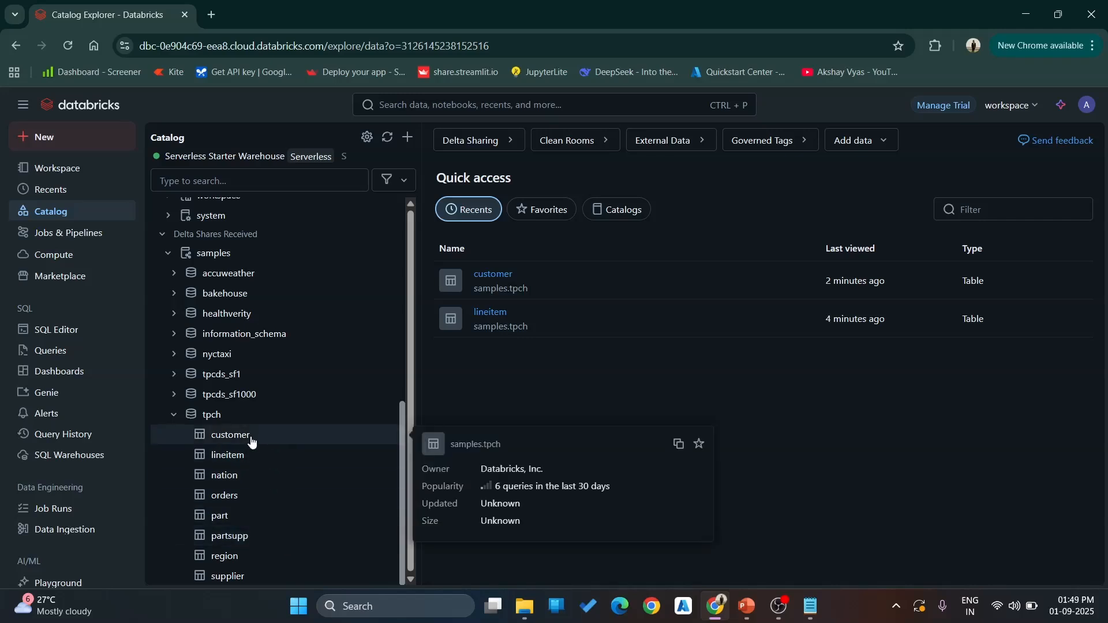
click(251, 441)
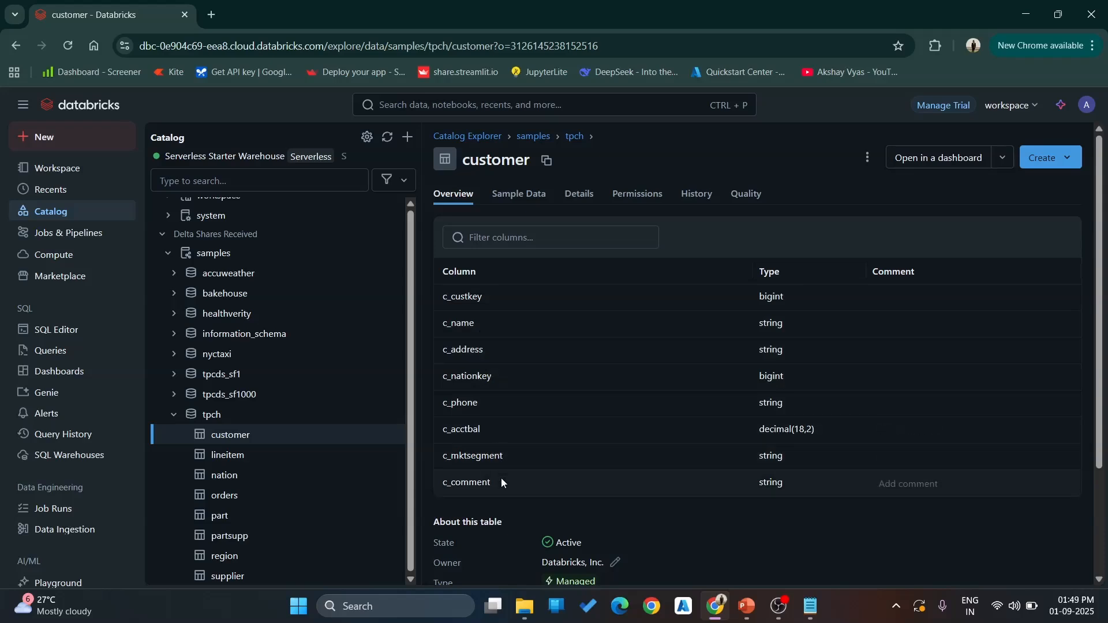
click(523, 197)
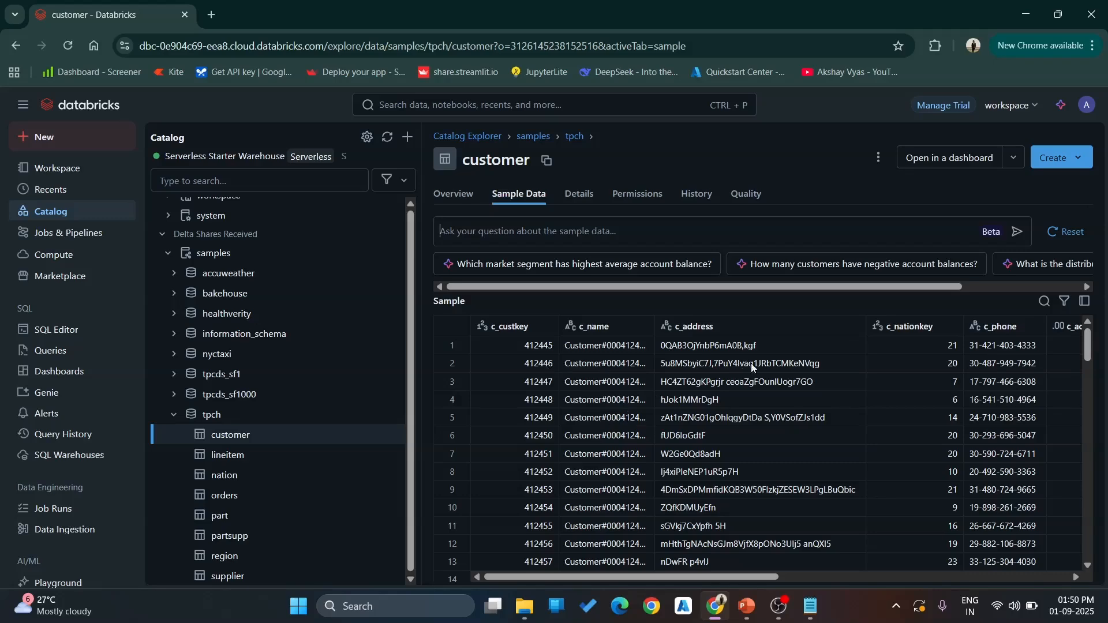
drag(750, 577, 660, 574)
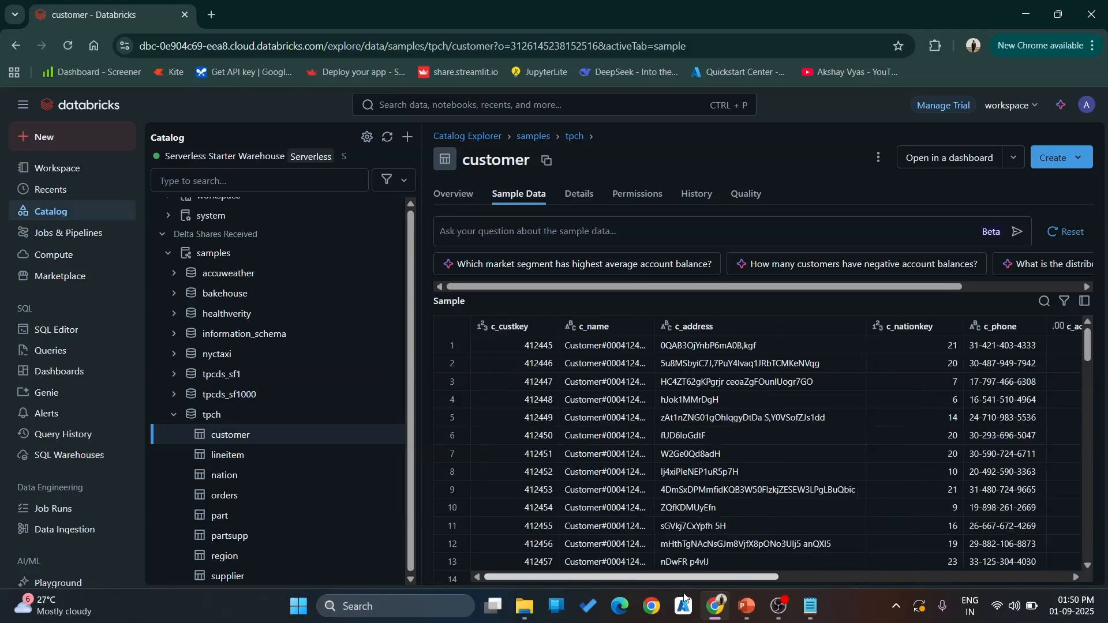
- Examine the columns and sample data of the nation table, and collapse the tpch schema
click(292, 479)
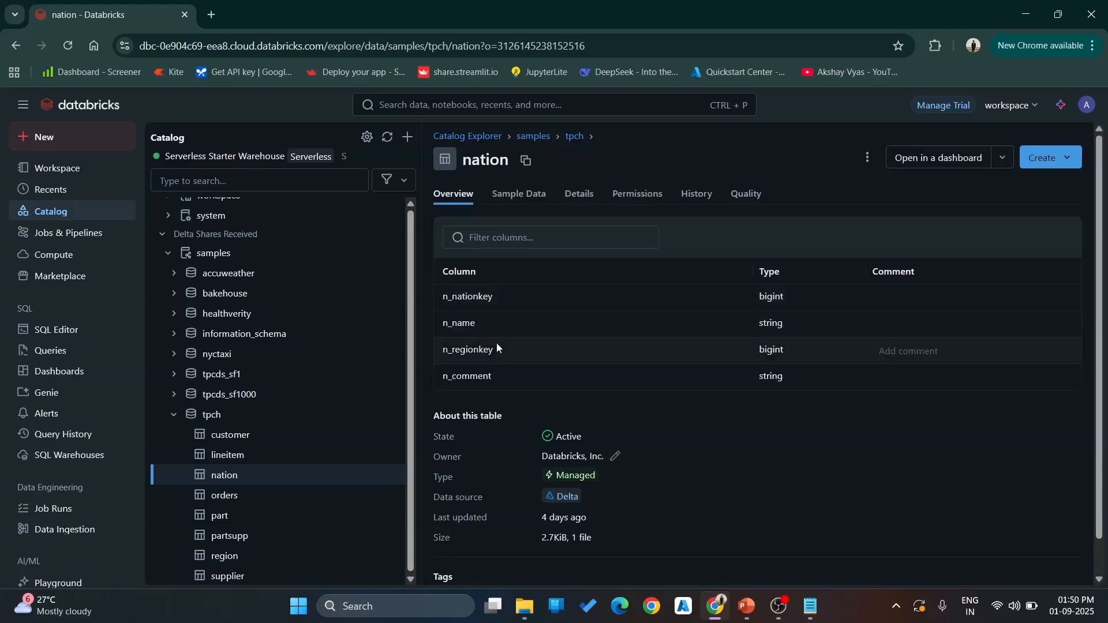
click(510, 202)
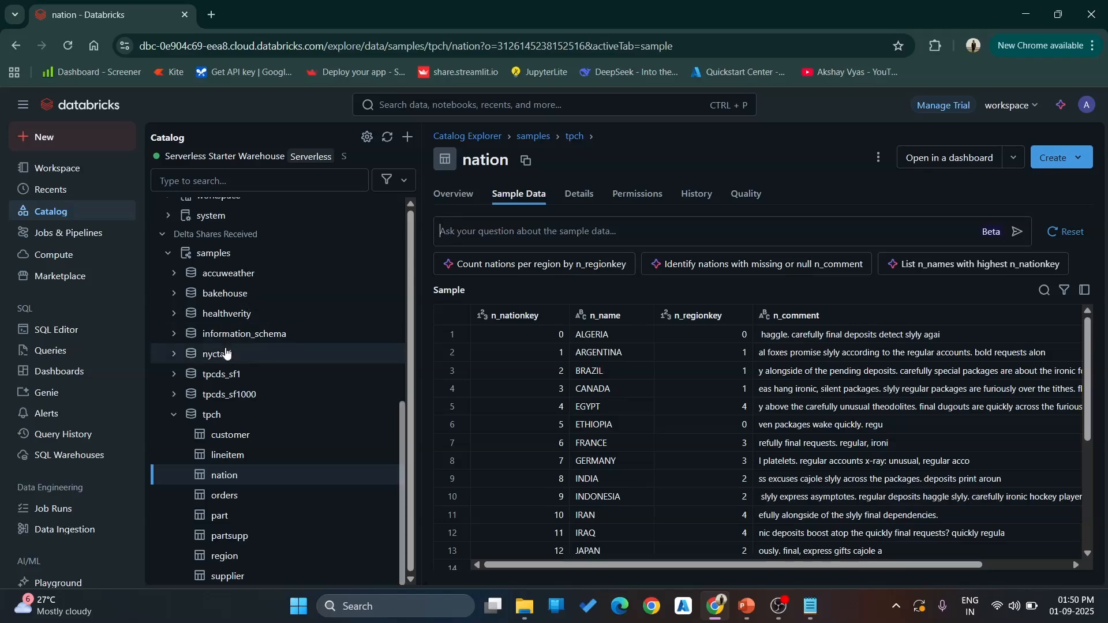
click(177, 420)
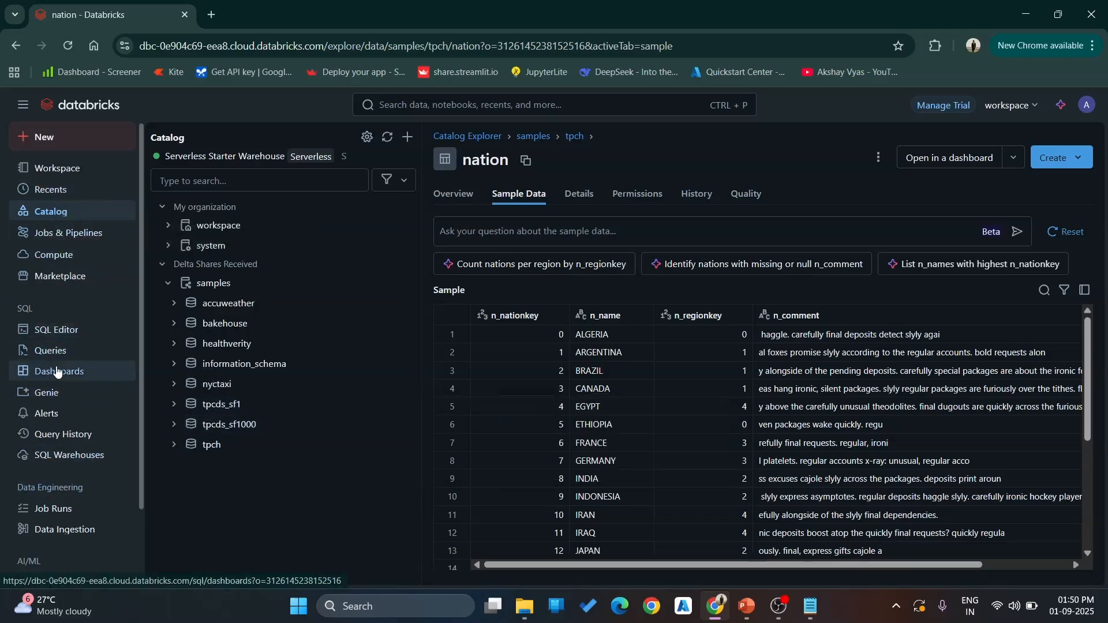
- Start a new Genie space and search the data to connect for "TPCH"
click(64, 400)
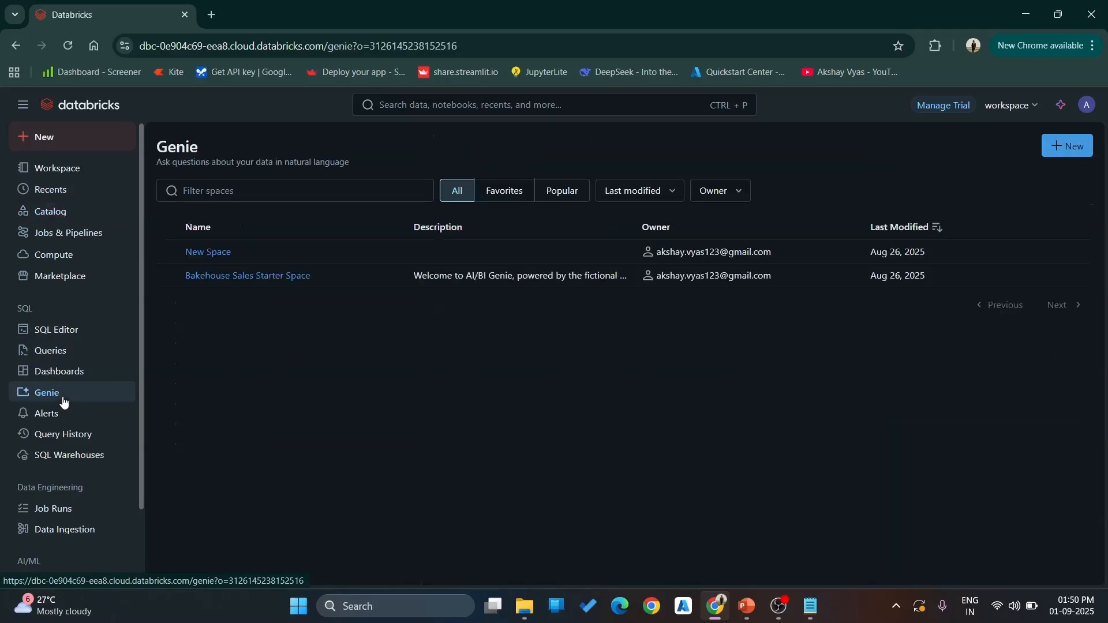
click(1060, 149)
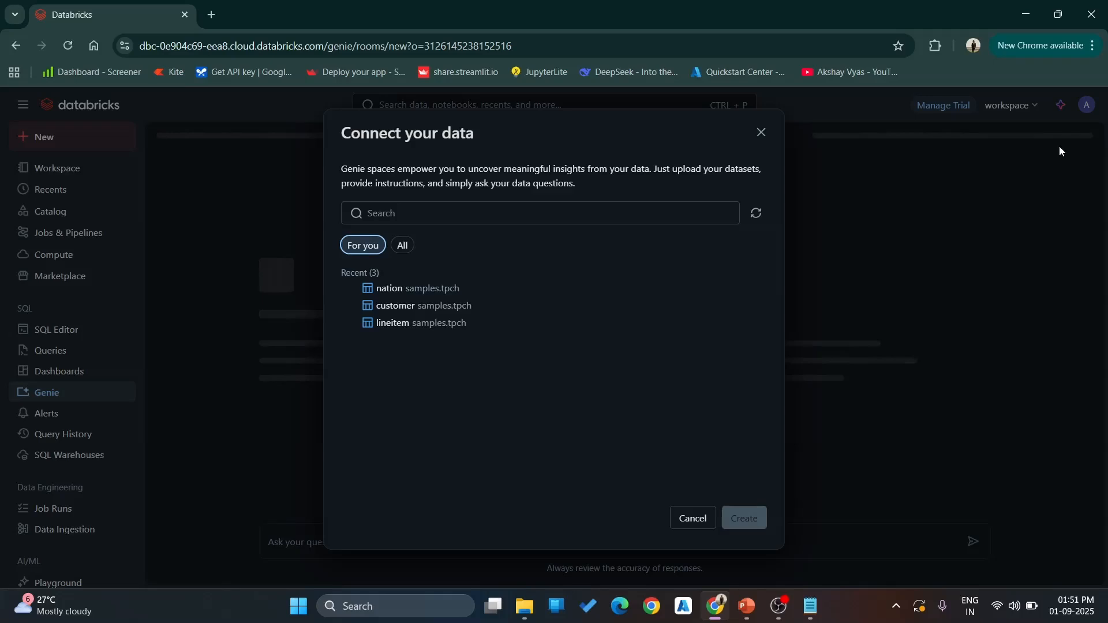
click(638, 212)
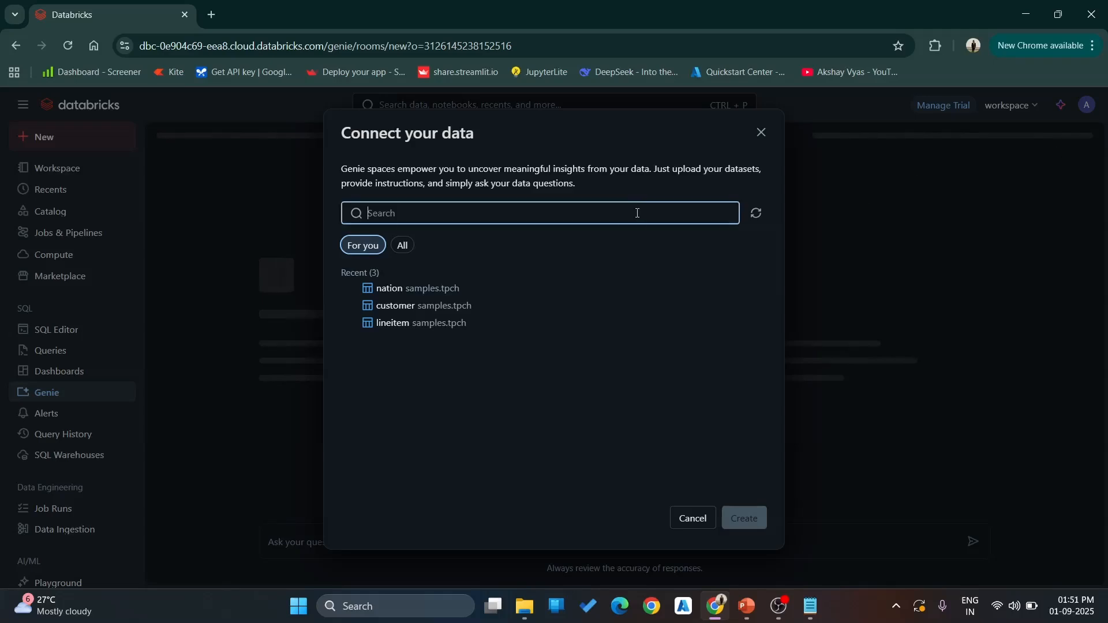
text(TPCH)
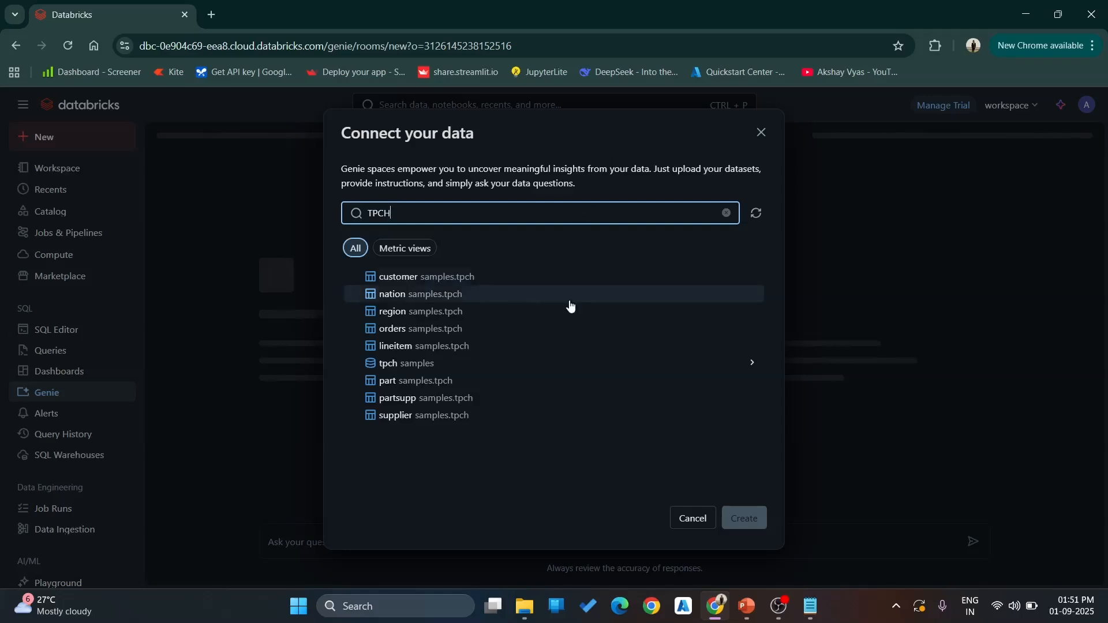
- Create the Genie space with the samples.tpch tables customer, nation, region, orders, lineitem, part, partsupp and supplier
click(399, 277)
click(404, 298)
click(409, 315)
click(410, 329)
click(413, 347)
click(418, 381)
click(420, 399)
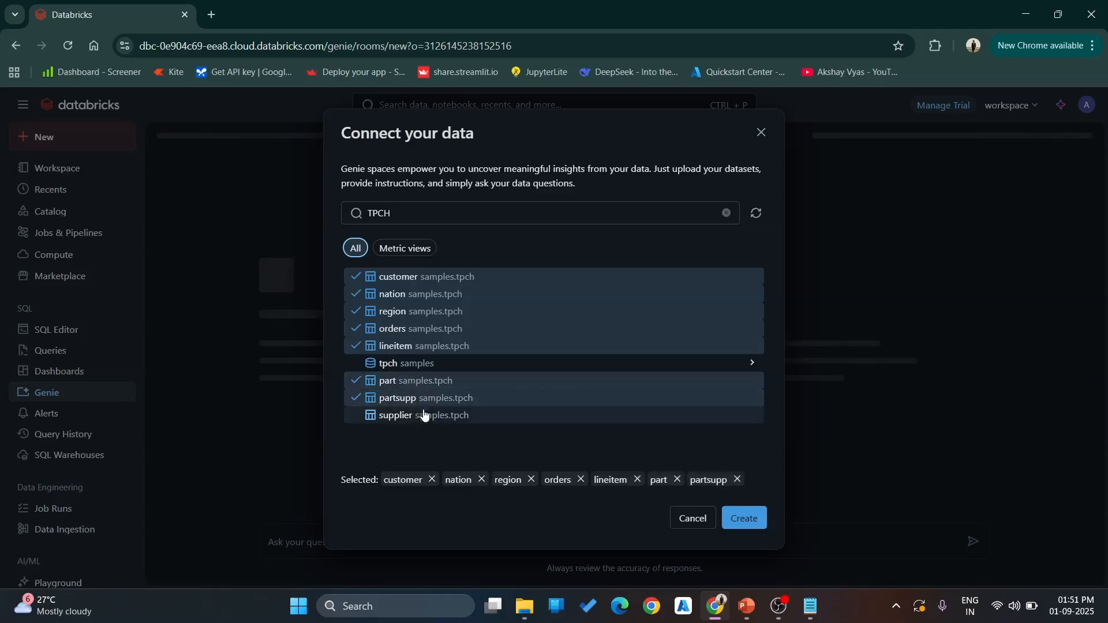
click(414, 415)
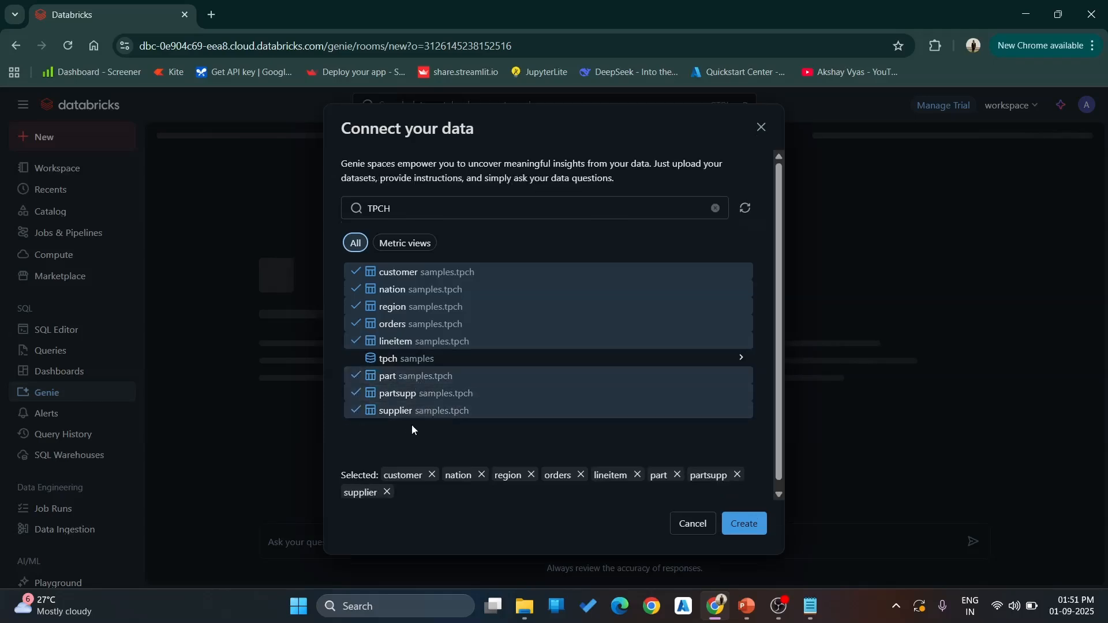
click(749, 525)
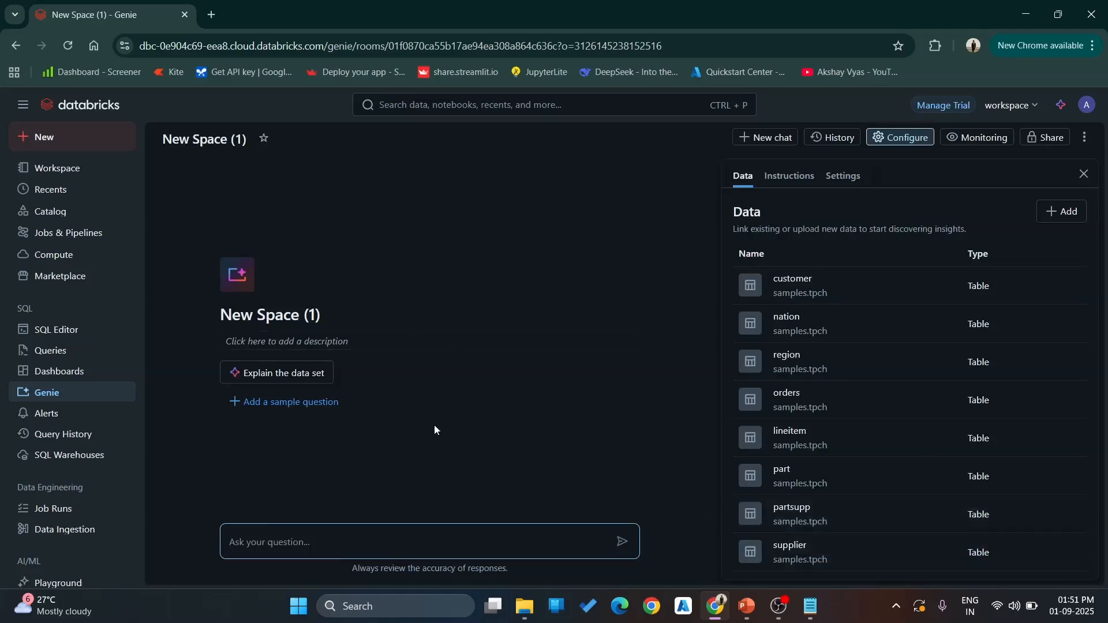
- Ask Genie "show me the first 10 rows of the orders table" and display the SQL code generated for the answer
click(347, 551)
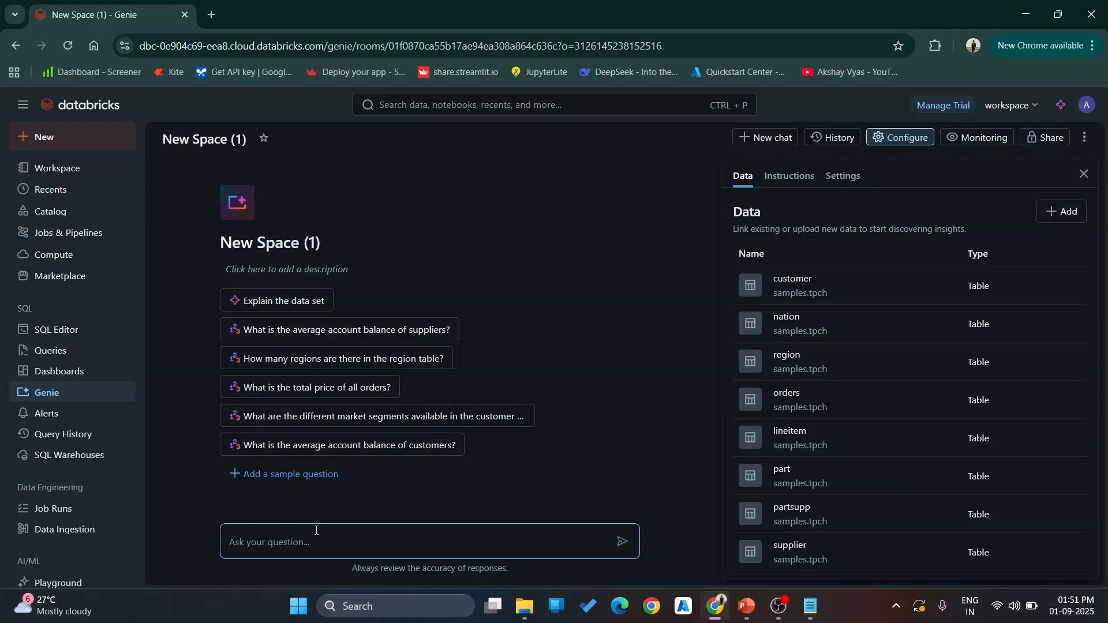
text(show me the firtst)
key(BackSpace)
key(BackSpace)
key(BackSpace)
key(BackSpace)
text(st 10 rows of the orders table)
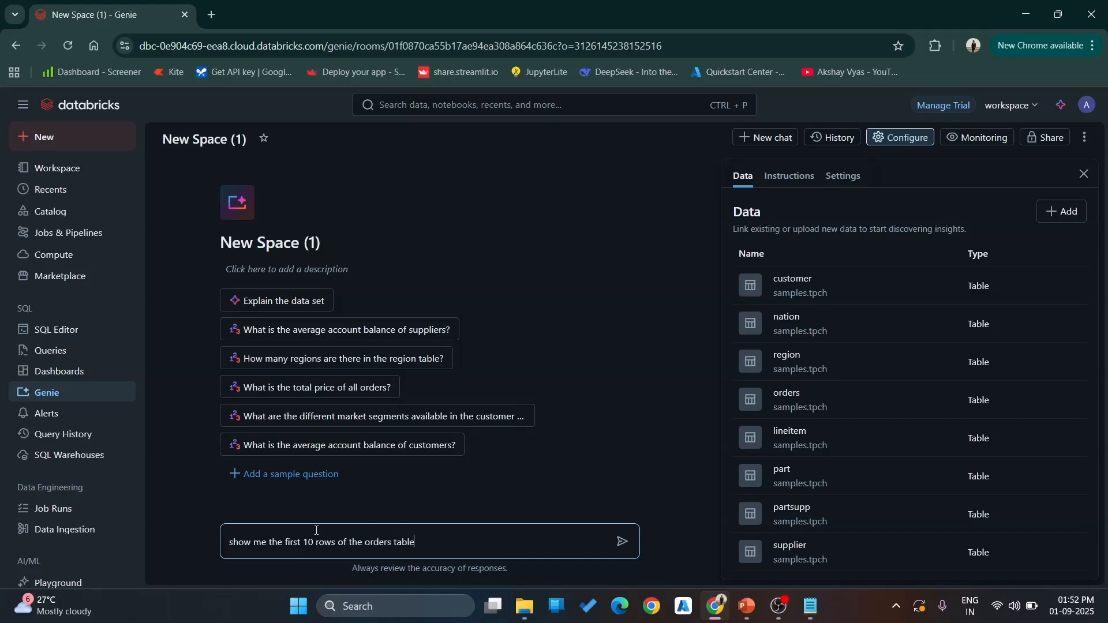
key(Return)
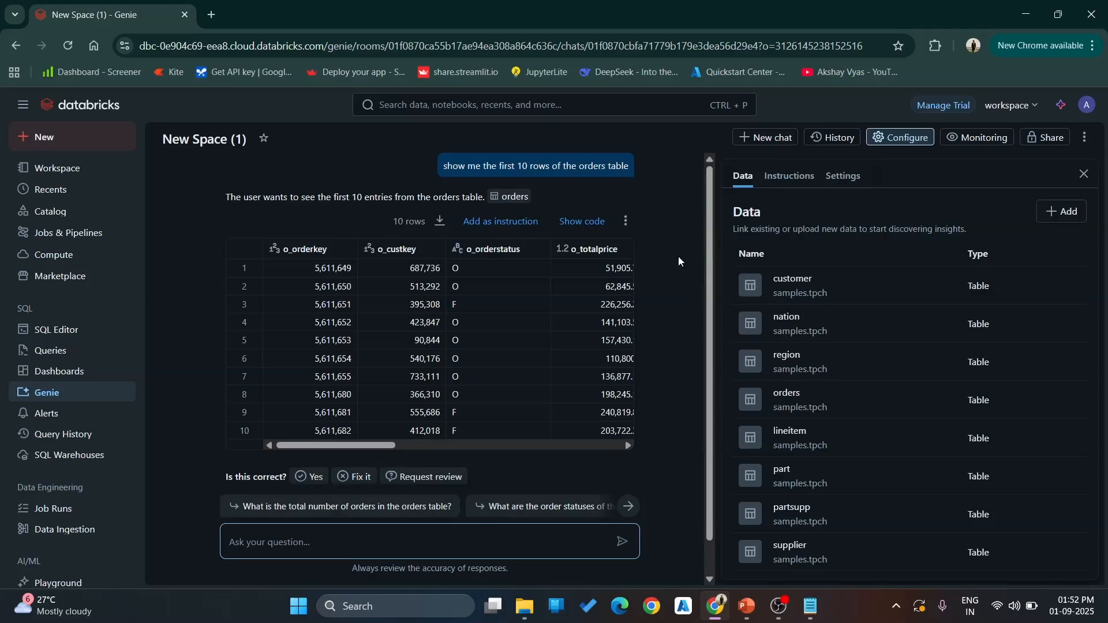
click(583, 222)
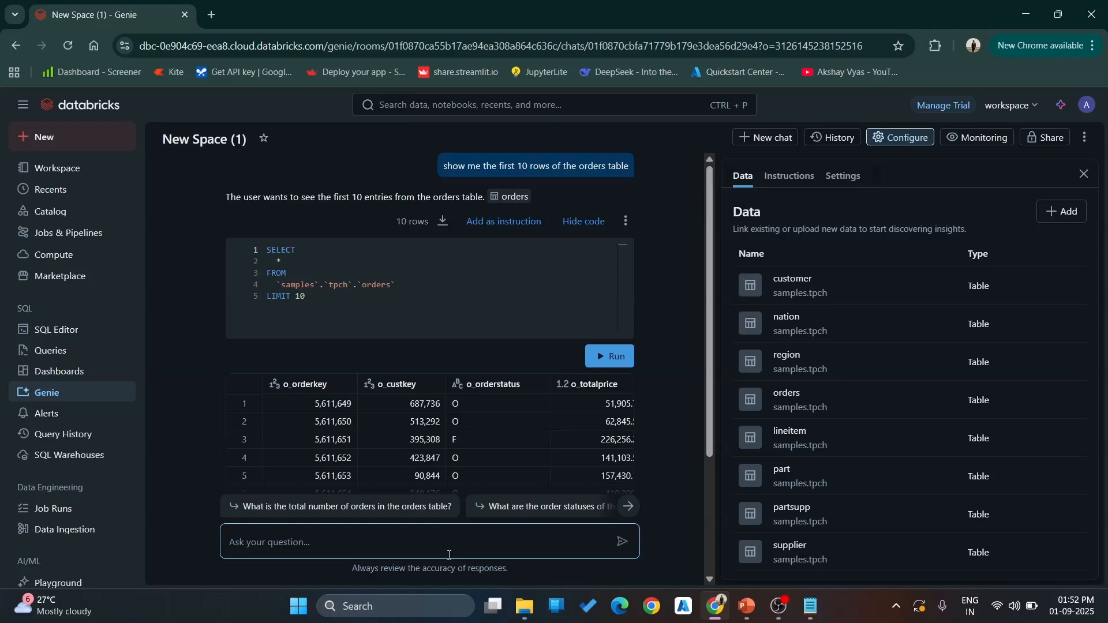
- Ask Genie "show me all the tables available in the tpch dataset"
text(shp)
key(BackSpace)
text(ow me all the tables available)
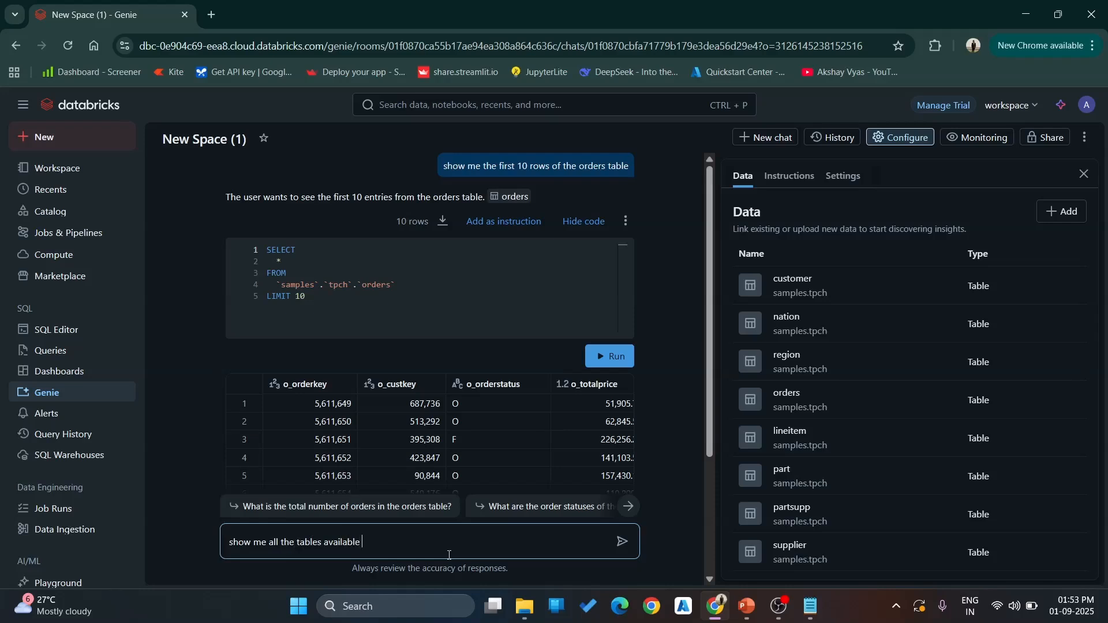
text( in the tpch dataset)
key(Return)
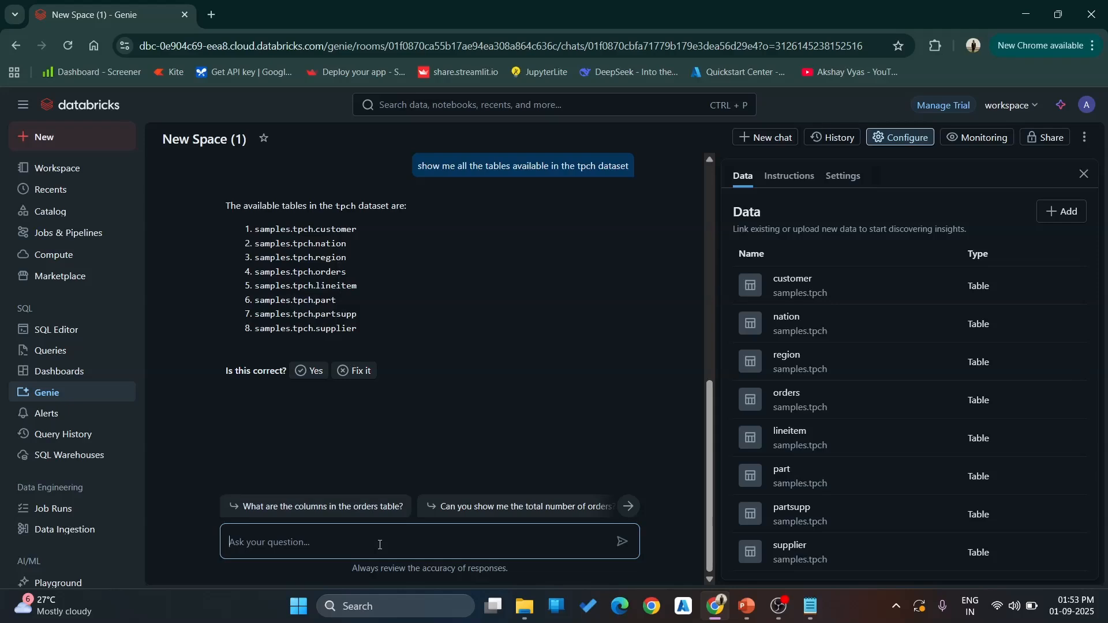
- Ask Genie "what columns are available in the custmer table"
text(what columns are available)
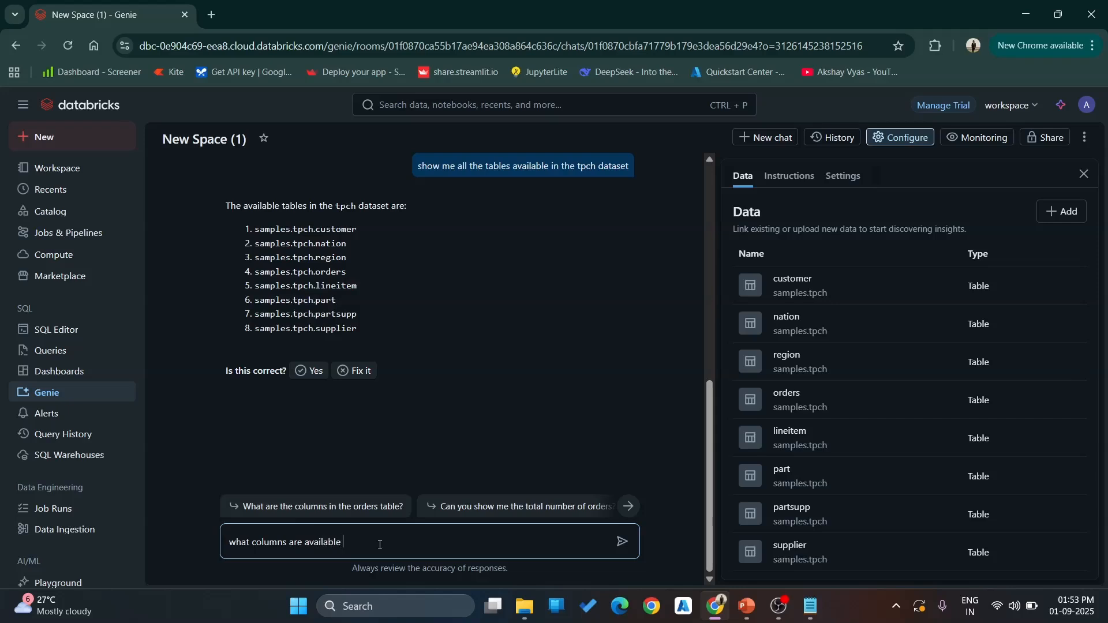
text( in the custo)
key(BackSpace)
text(mer table)
key(Return)
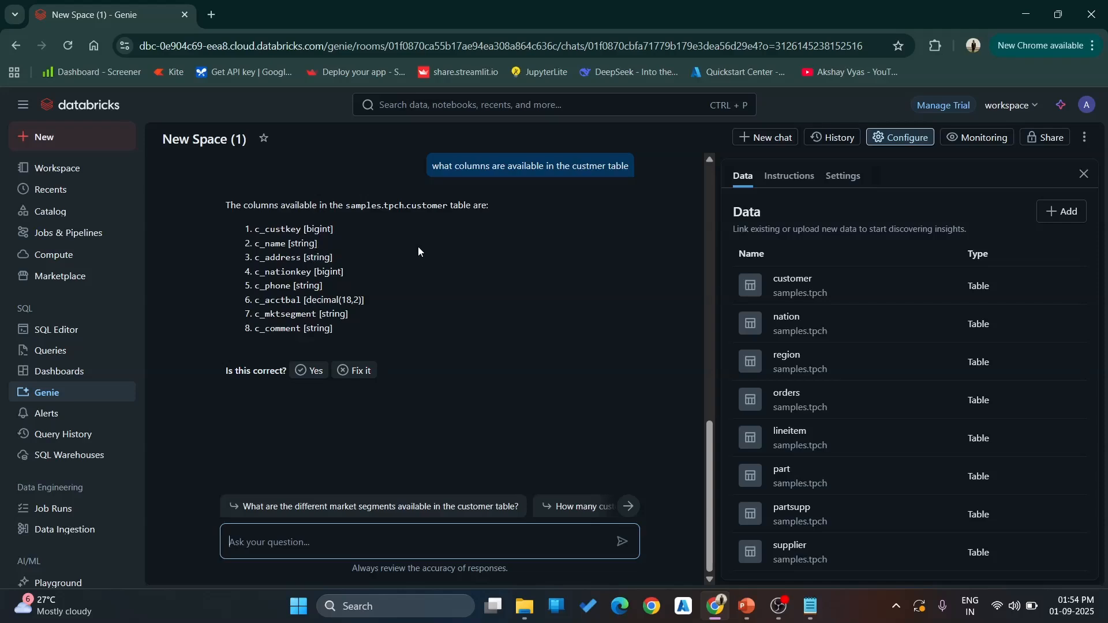
- Ask Genie "Which customers placed the highest number of orders?" and review the generated SQL, result table and chart
text(Which customers placed the highest number of orders?)
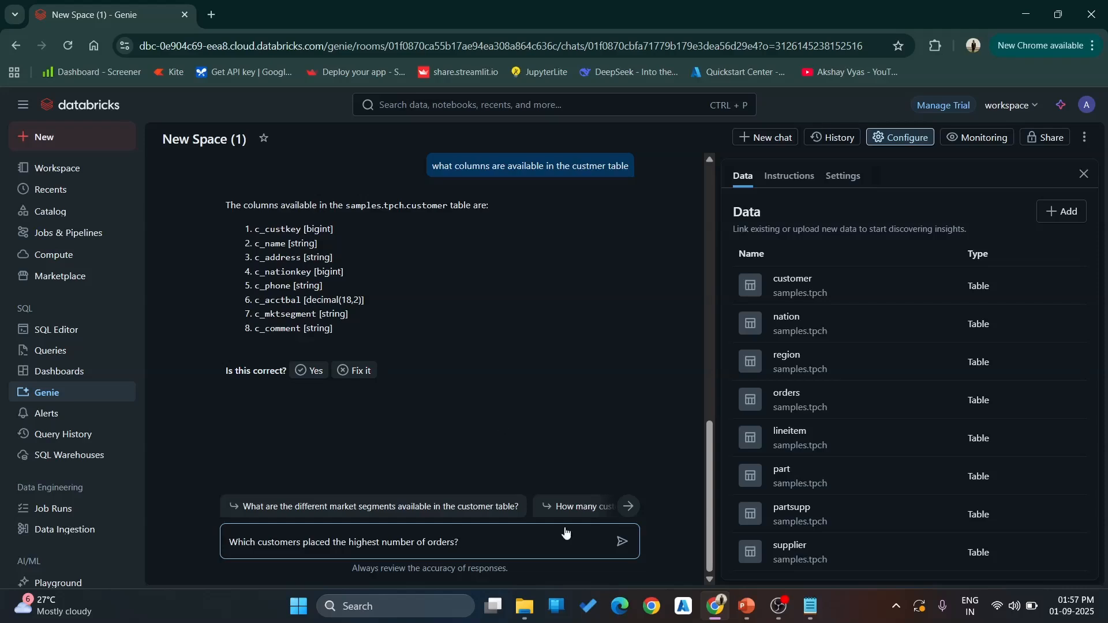
click(622, 541)
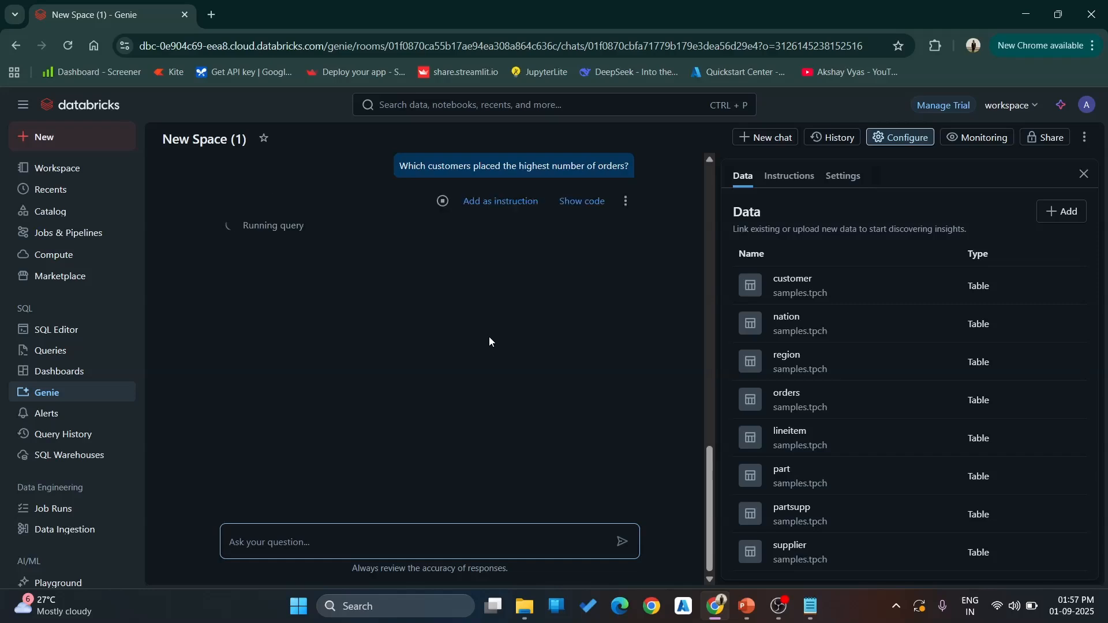
click(584, 236)
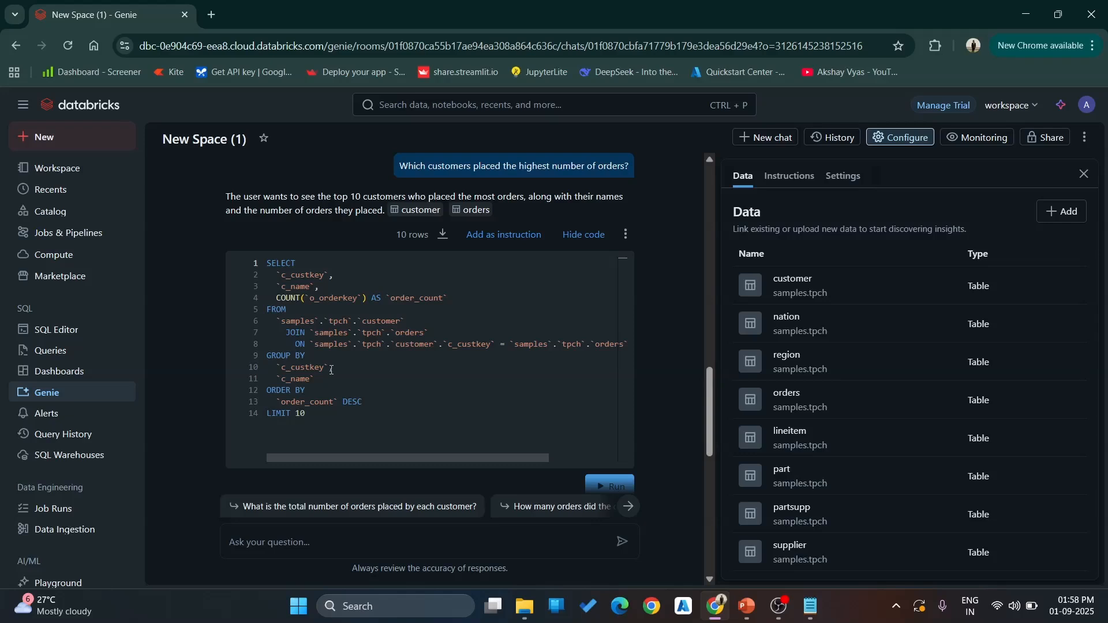
scroll(508, 471, down, 5)
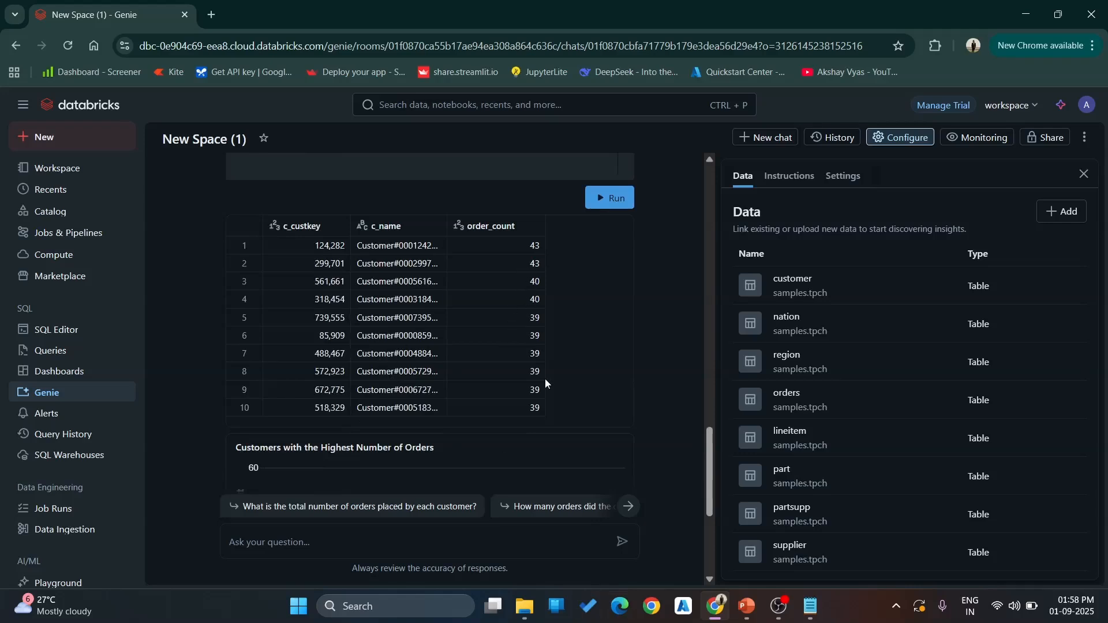
scroll(544, 379, down, 4)
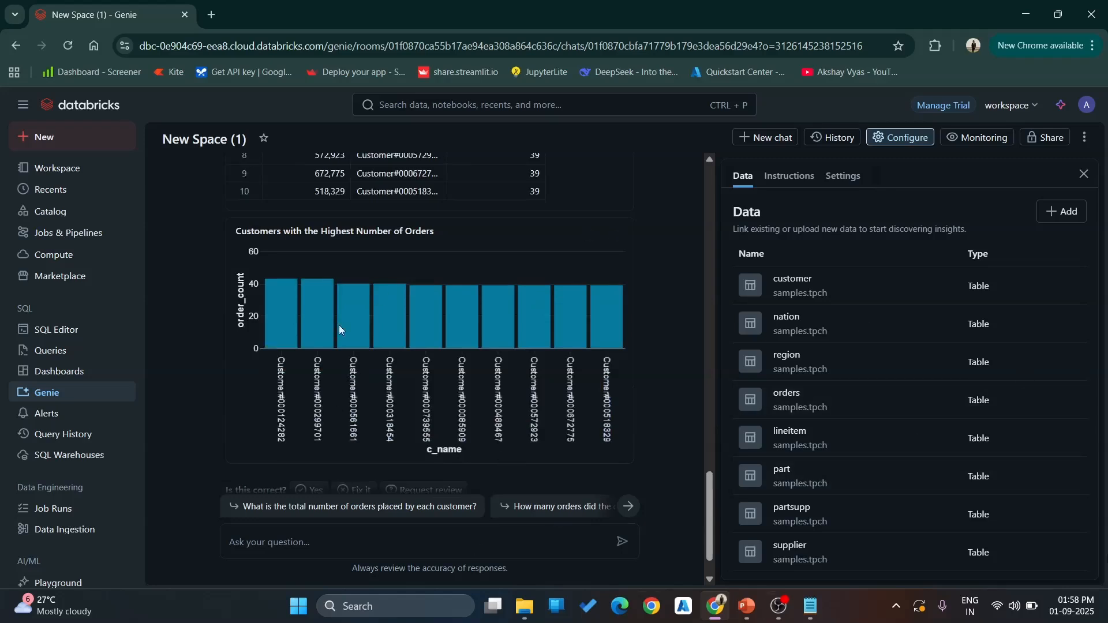
- Cut "Show me the top 10 customers by total spend" from the Notepad question list, ask Genie it, and review the result table and chart
mouse_move(279, 312)
scroll(673, 303, down, 1)
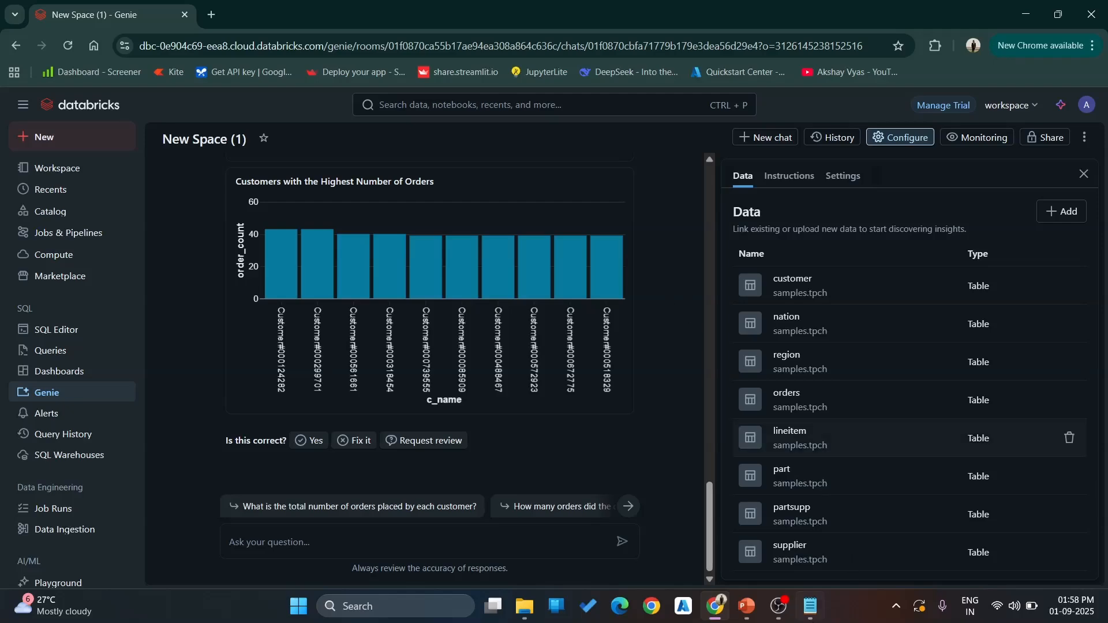
click(811, 606)
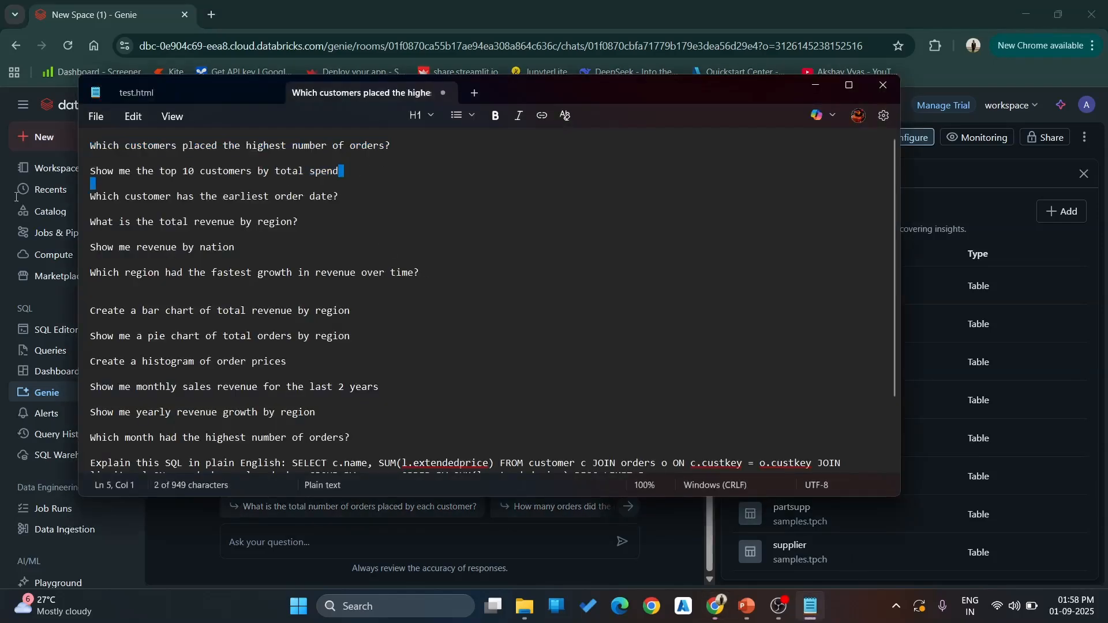
triple_click(357, 170)
key(ctrl+x)
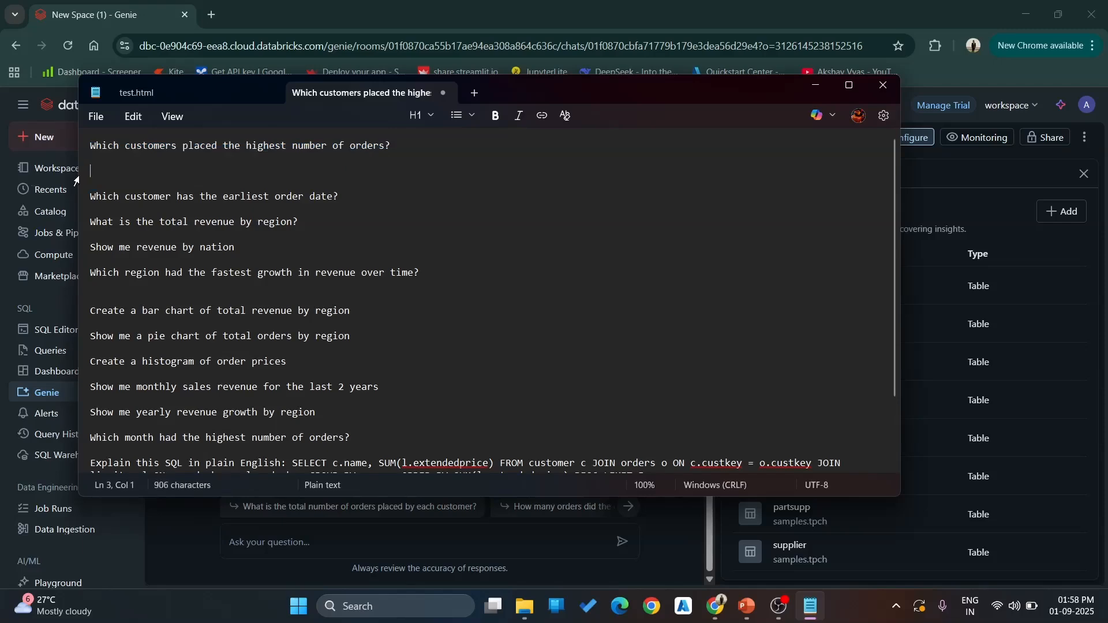
click(325, 535)
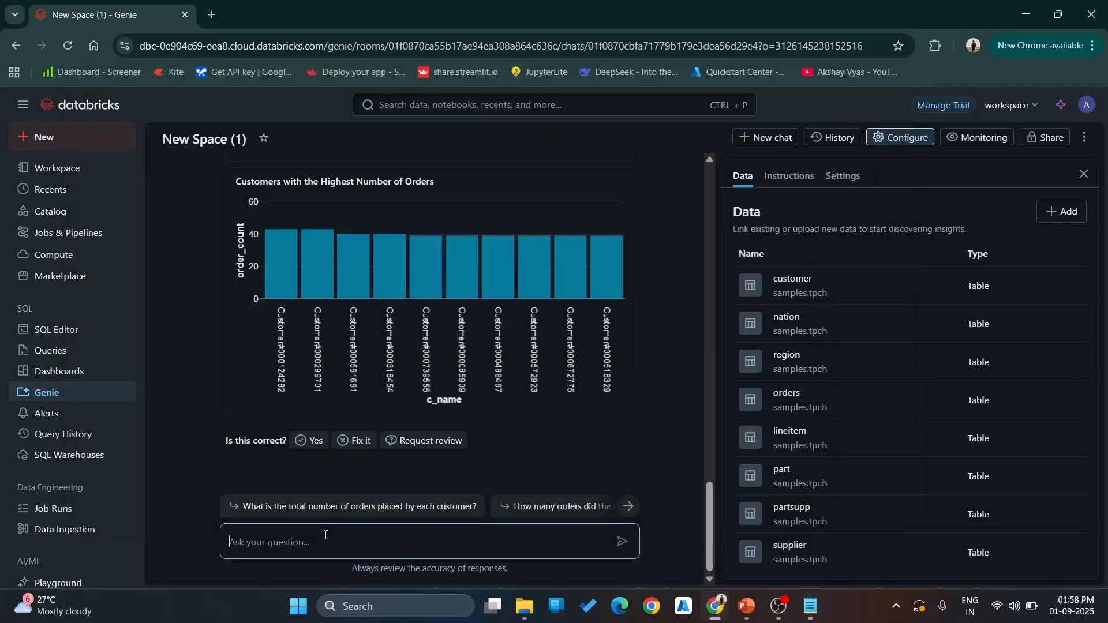
key(ctrl+v)
key(ctrl+v)
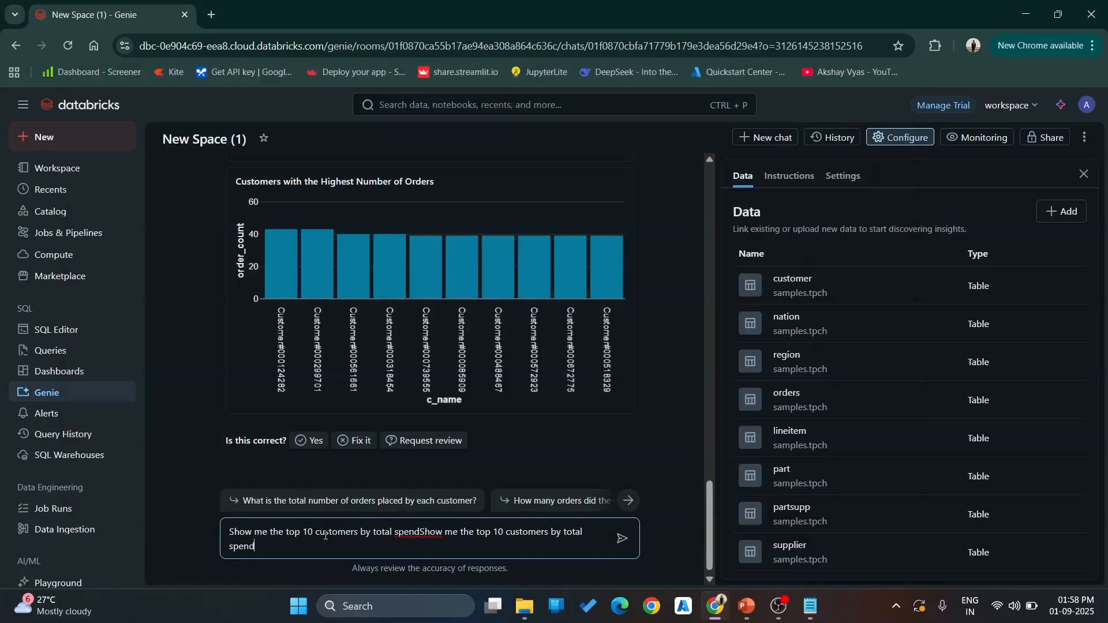
key(ctrl+z)
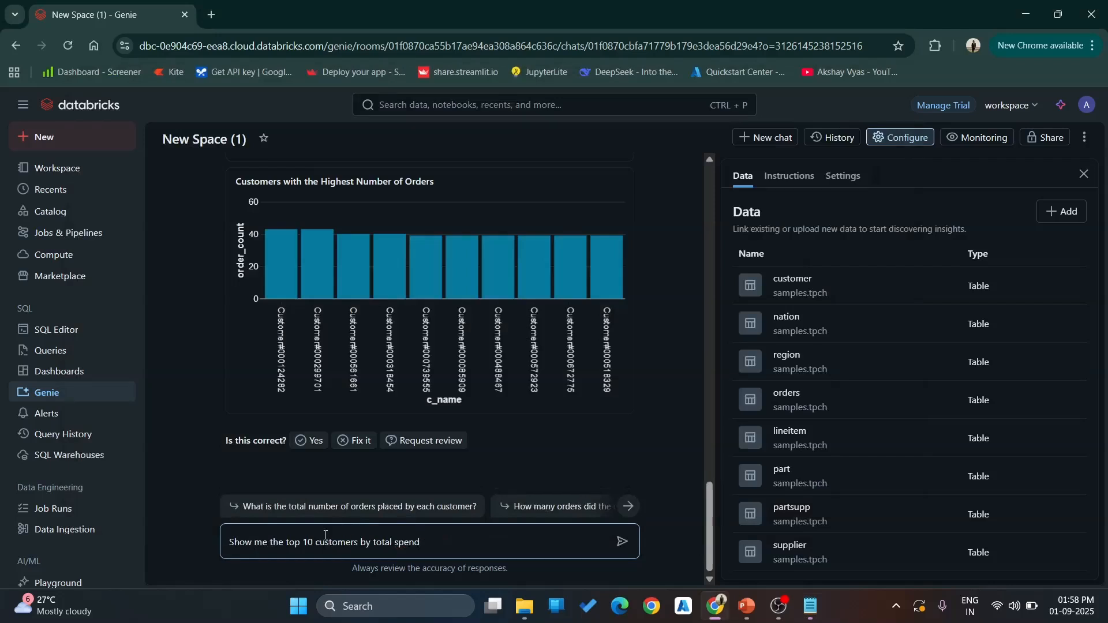
key(Return)
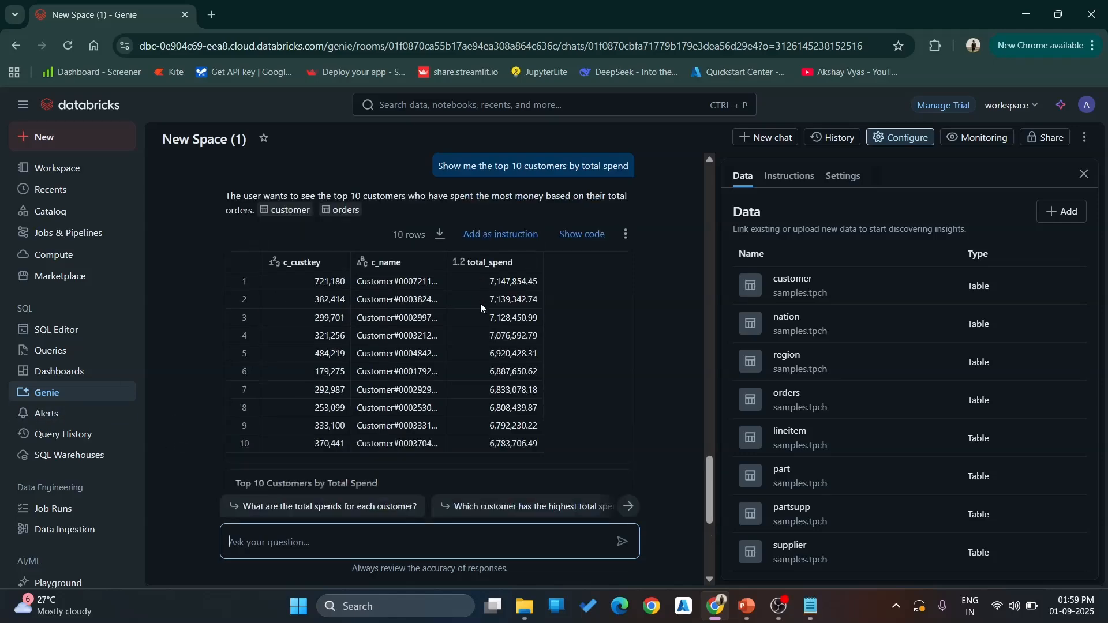
scroll(674, 352, down, 5)
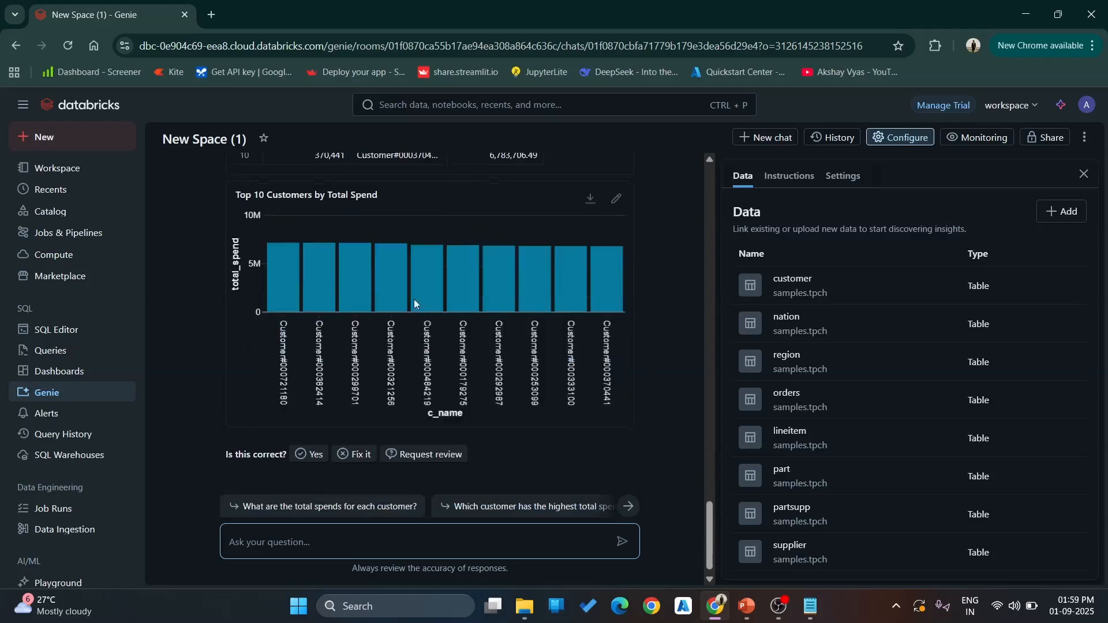
mouse_move(299, 300)
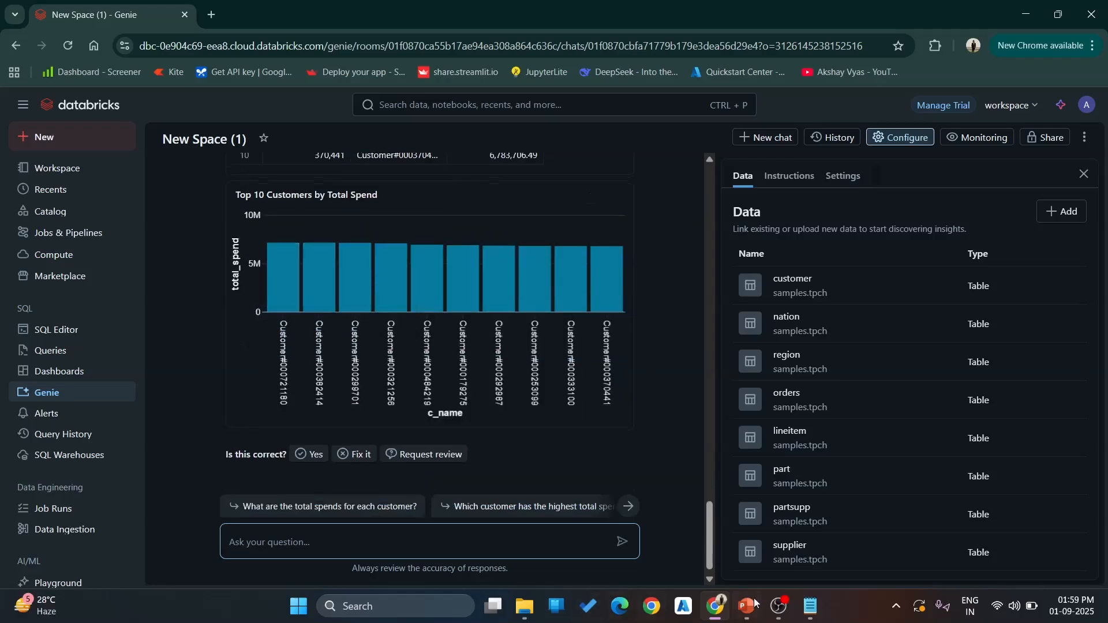
- Cut "Which customer has the earliest order date?" from the Notepad question list and ask Genie it
click(810, 605)
drag(341, 196, 87, 197)
right_click(157, 196)
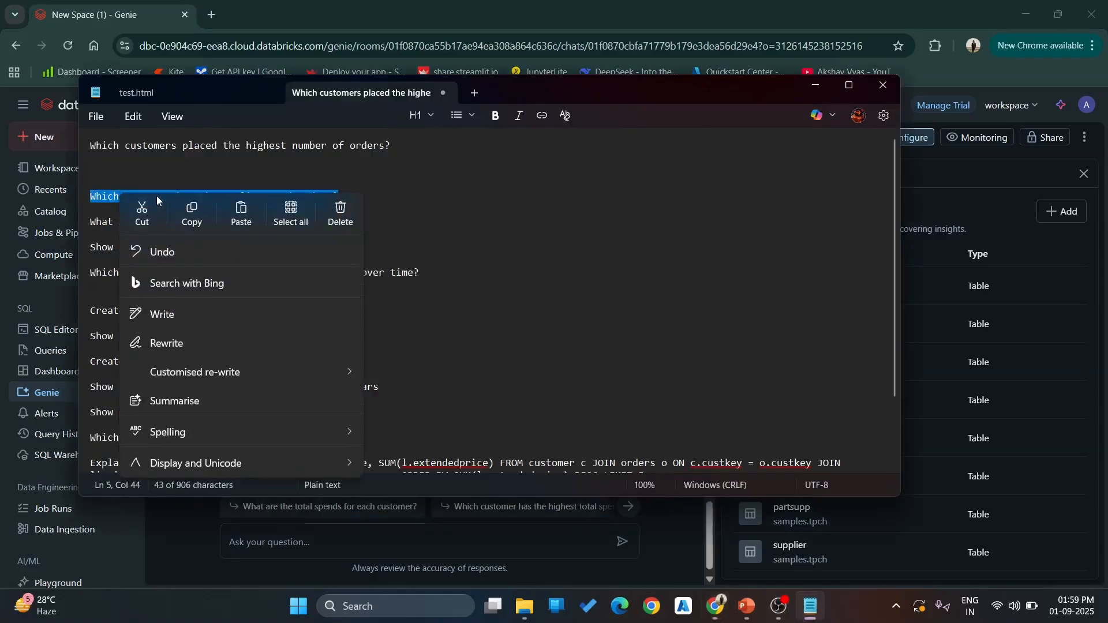
click(151, 211)
click(301, 537)
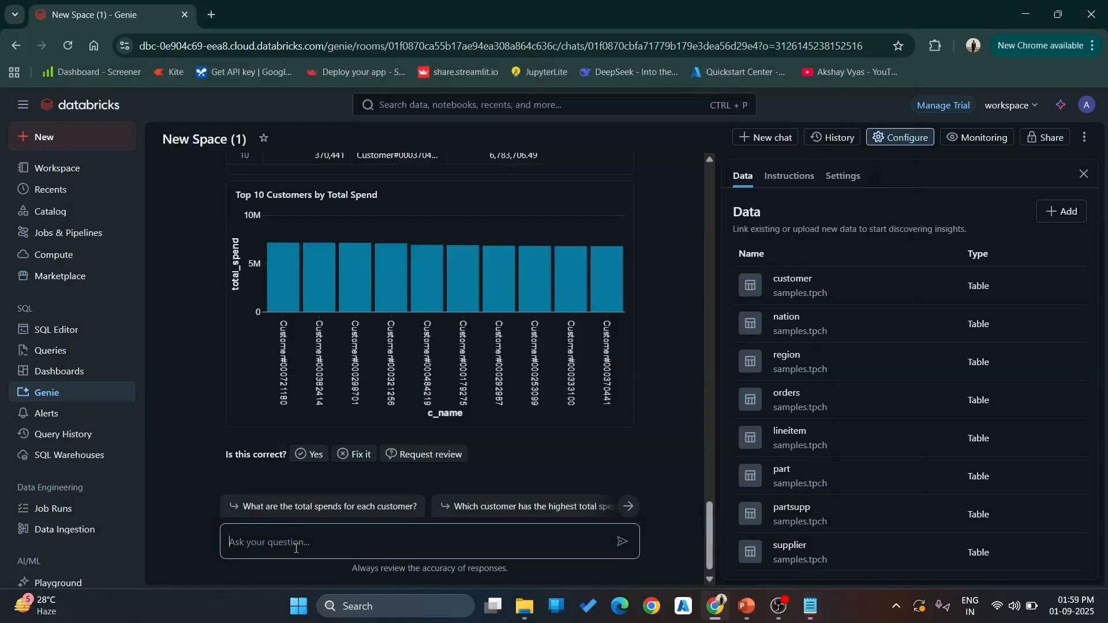
key(ctrl+v)
key(ctrl+v)
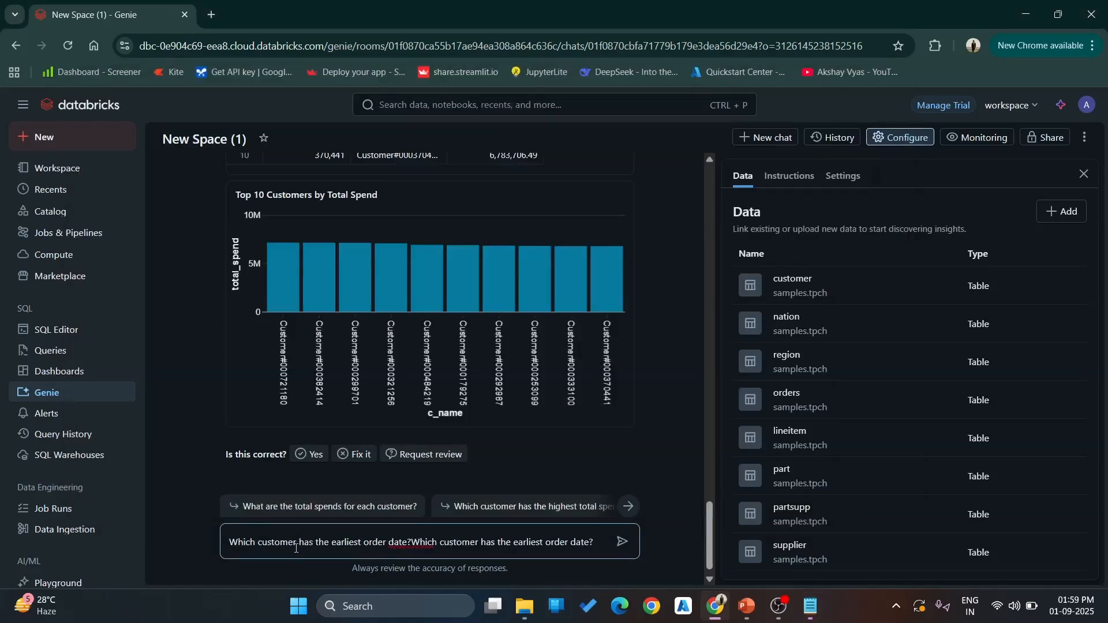
key(ctrl+z)
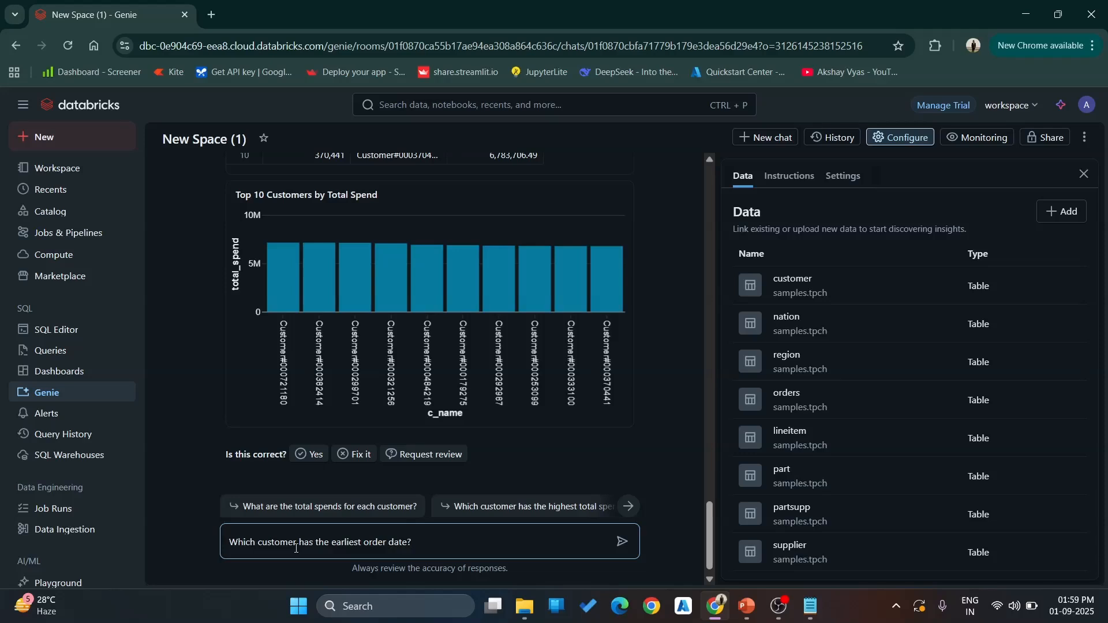
key(Return)
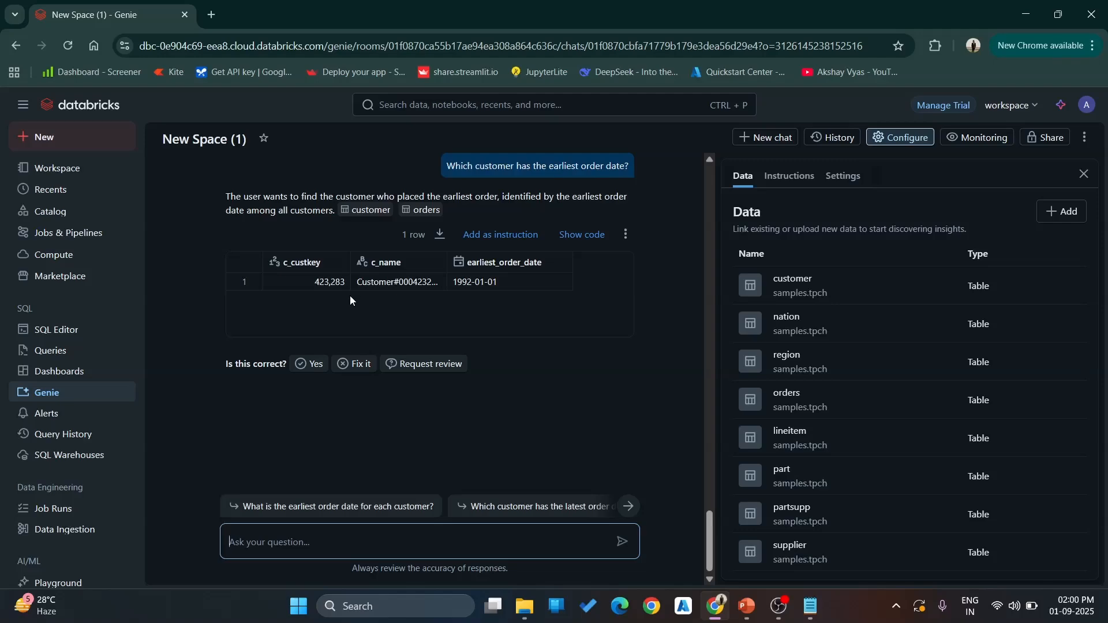
- Copy "What is the total revenue by region?" from the Notepad list, ask Genie it, and review the resulting table and chart
click(809, 605)
drag(298, 222, 81, 230)
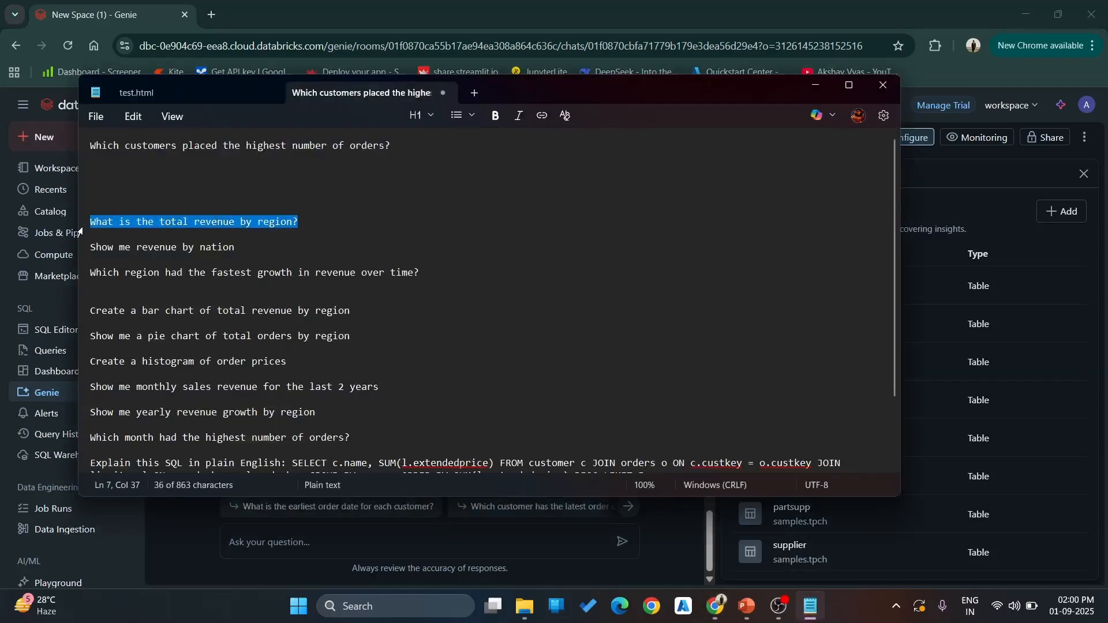
click(327, 552)
key(ctrl+v)
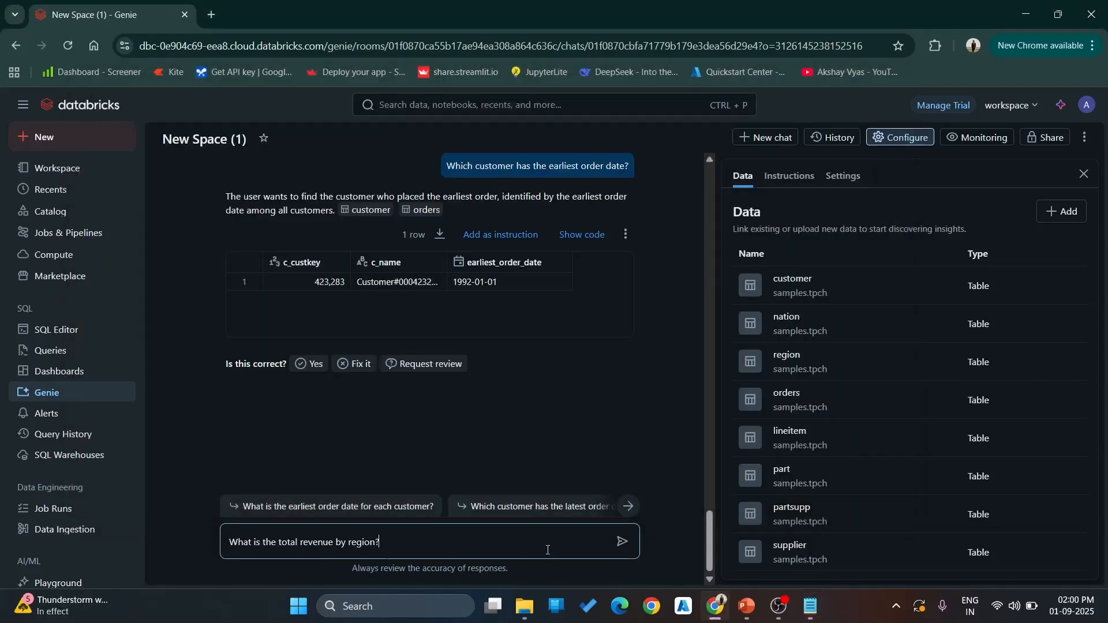
click(622, 541)
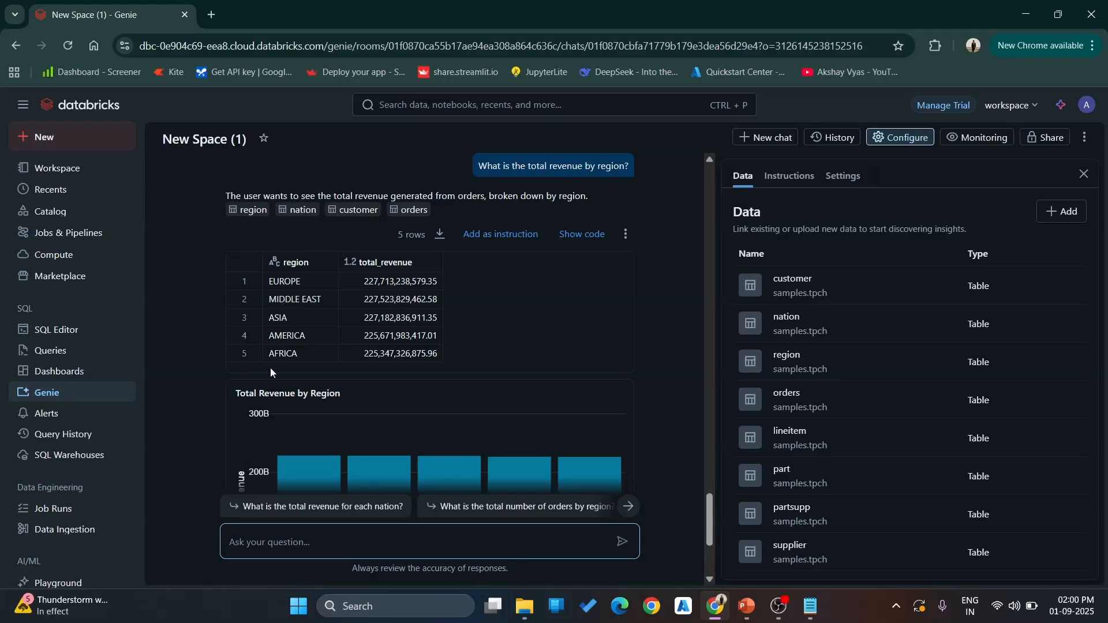
scroll(199, 372, down, 3)
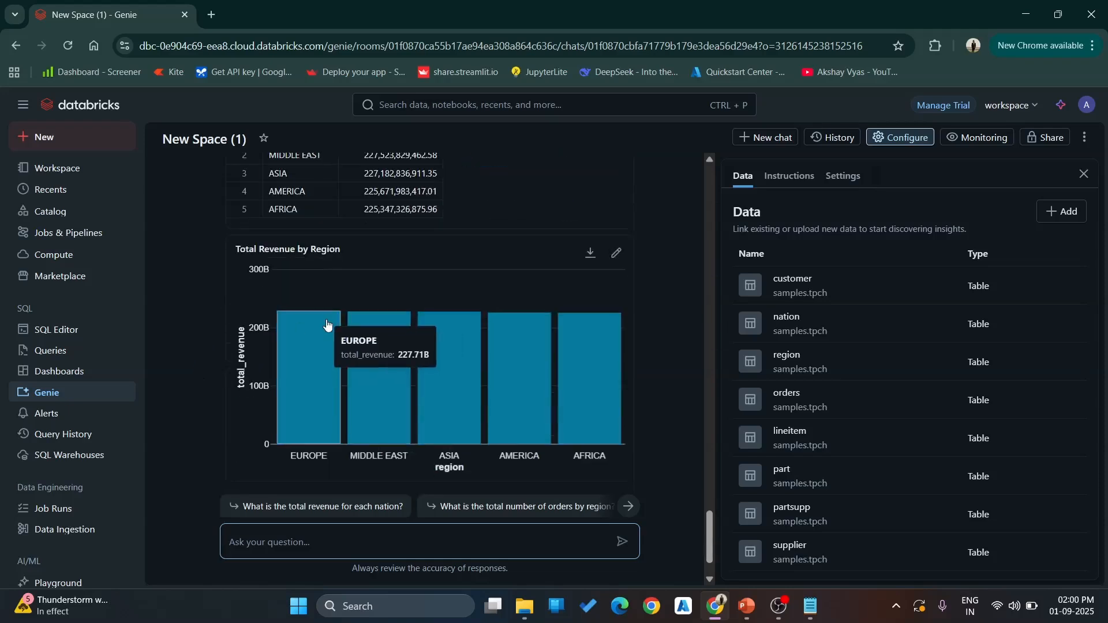
- Try the Line visualization on the Total Revenue by Region chart, settle on Pie, and close the chart editor
click(616, 255)
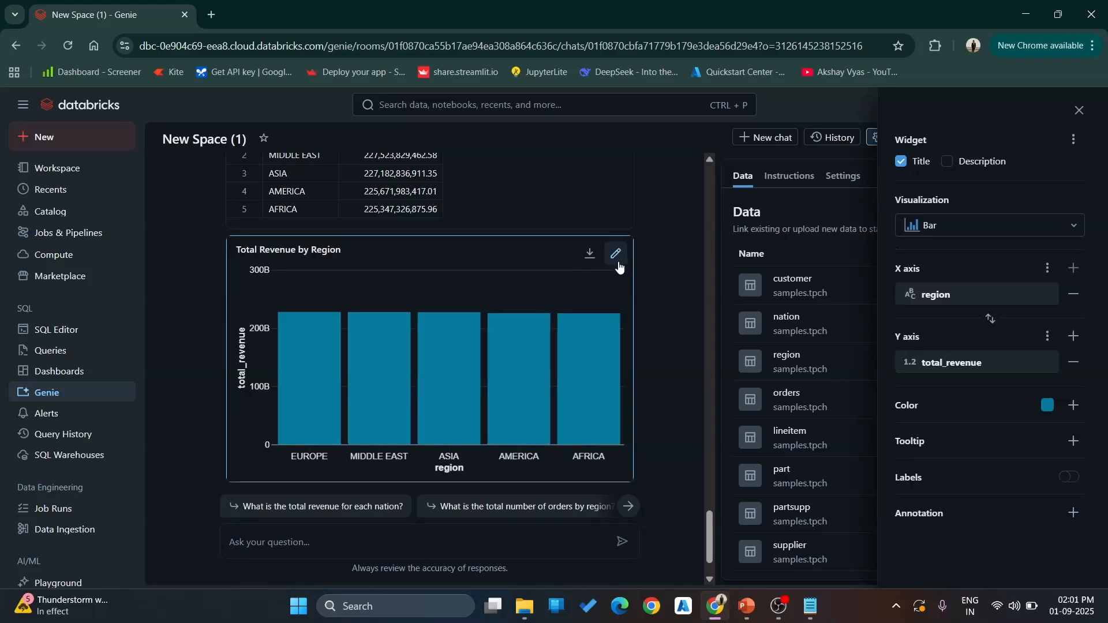
click(958, 227)
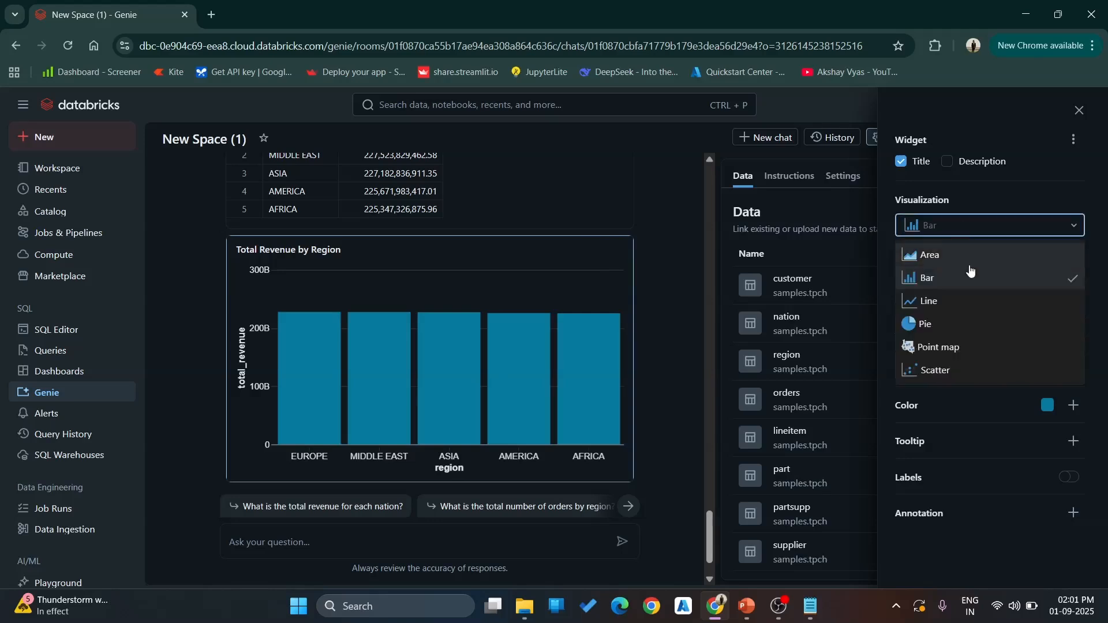
click(975, 301)
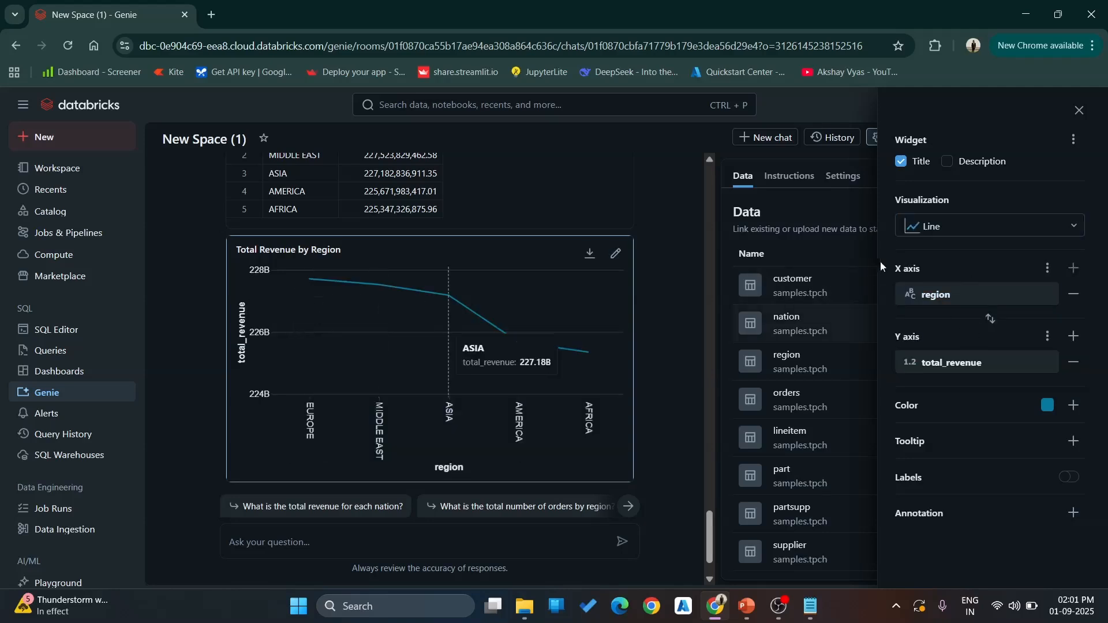
click(930, 228)
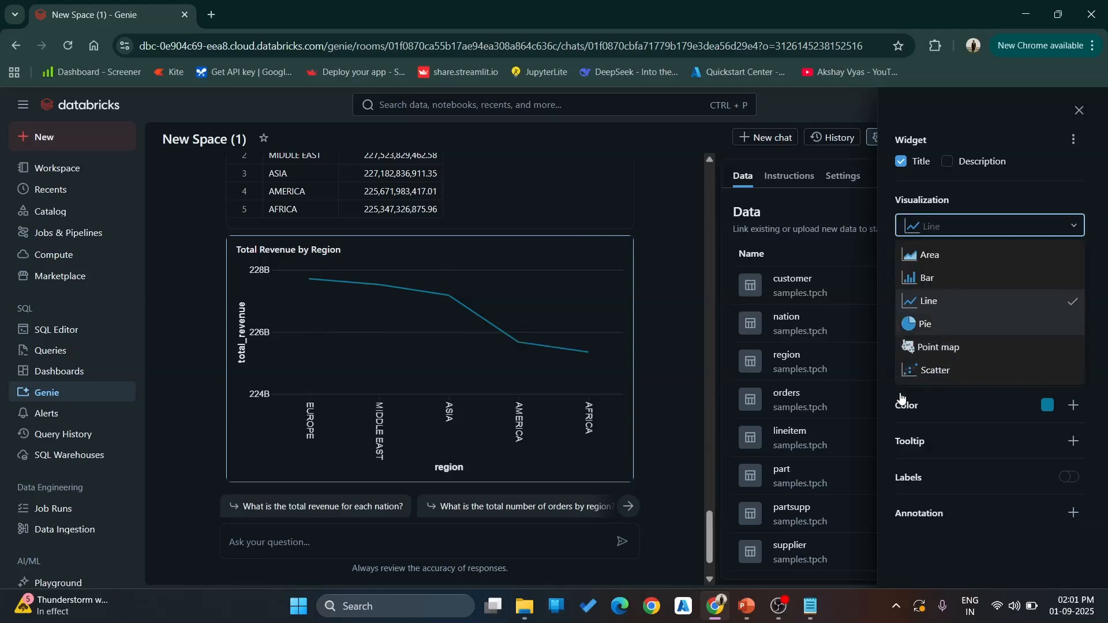
click(929, 324)
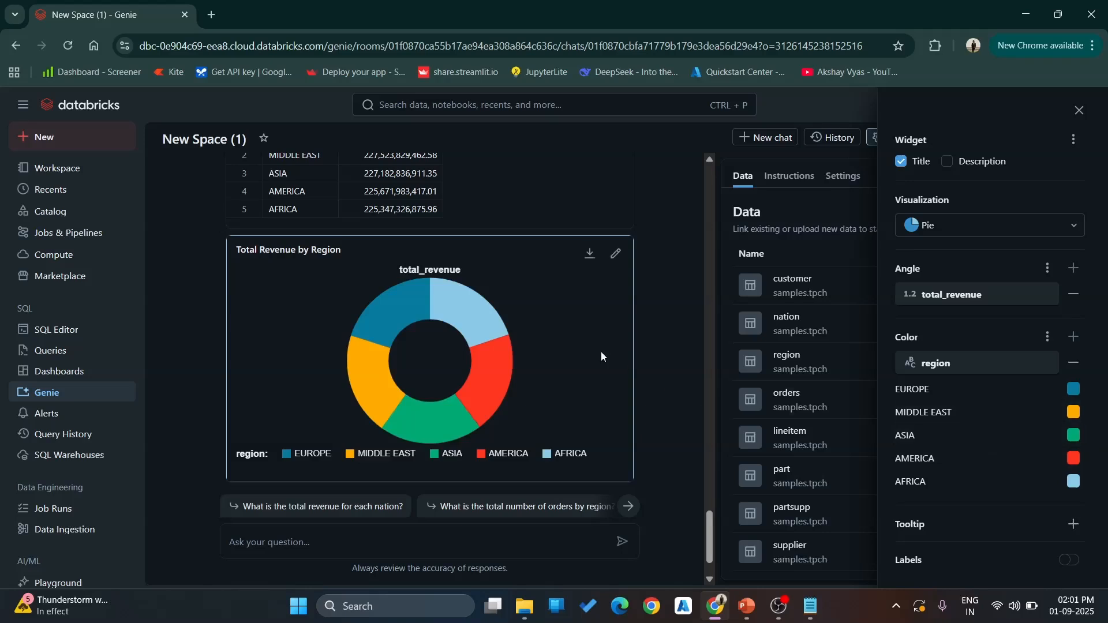
click(1079, 110)
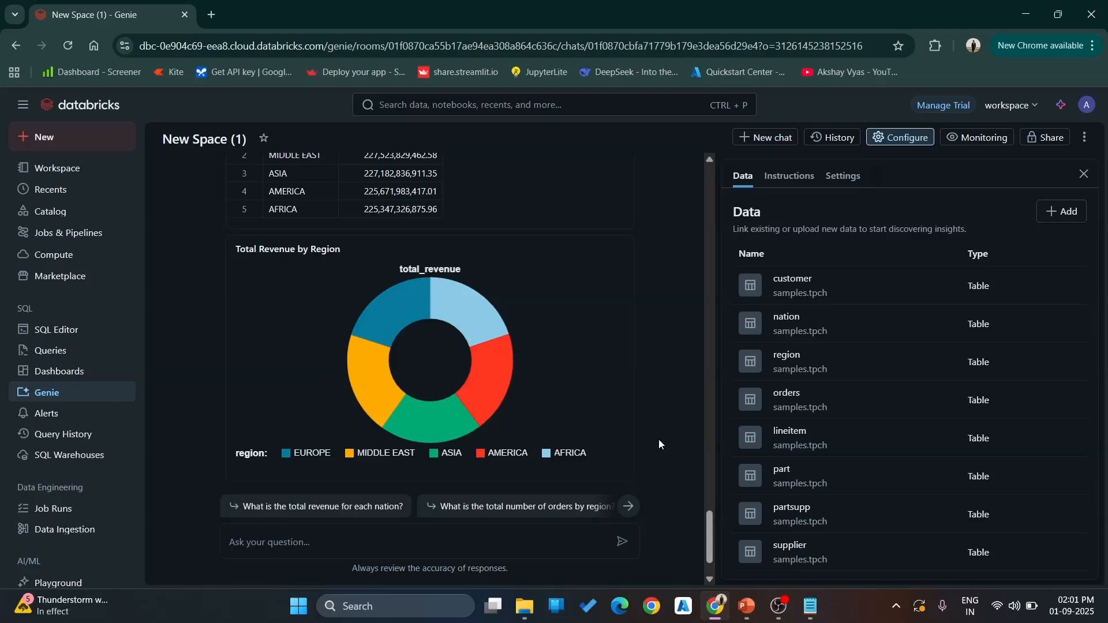
- Copy "Create a bar chart of total revenue by region" from the Notepad list, ask Genie it, and inspect the chart
click(810, 606)
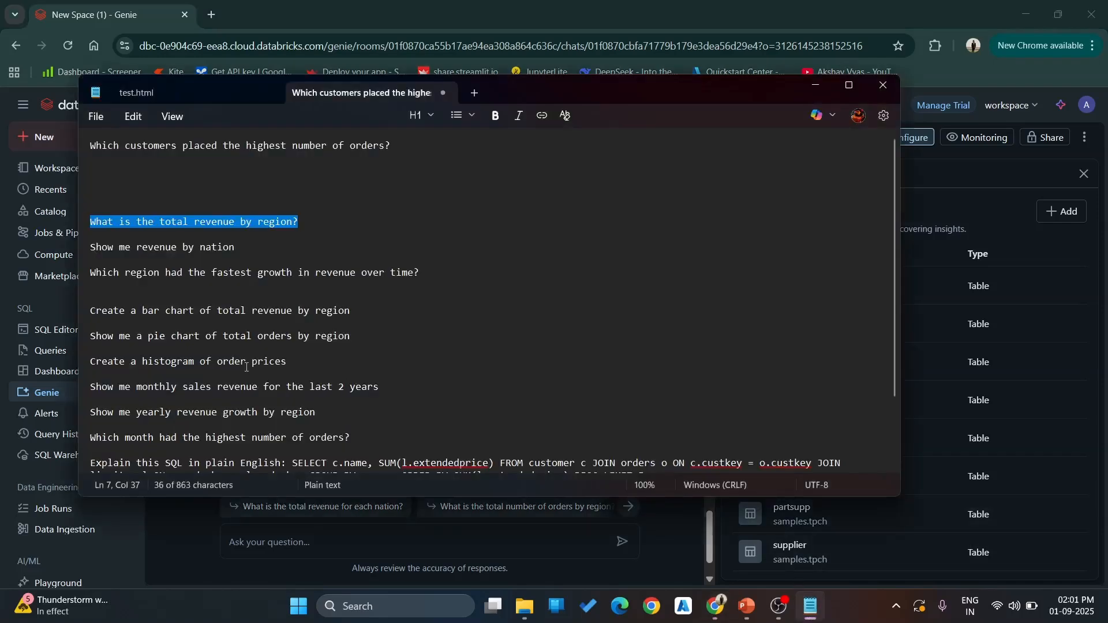
click(348, 310)
drag(348, 311, 85, 316)
key(ctrl+c)
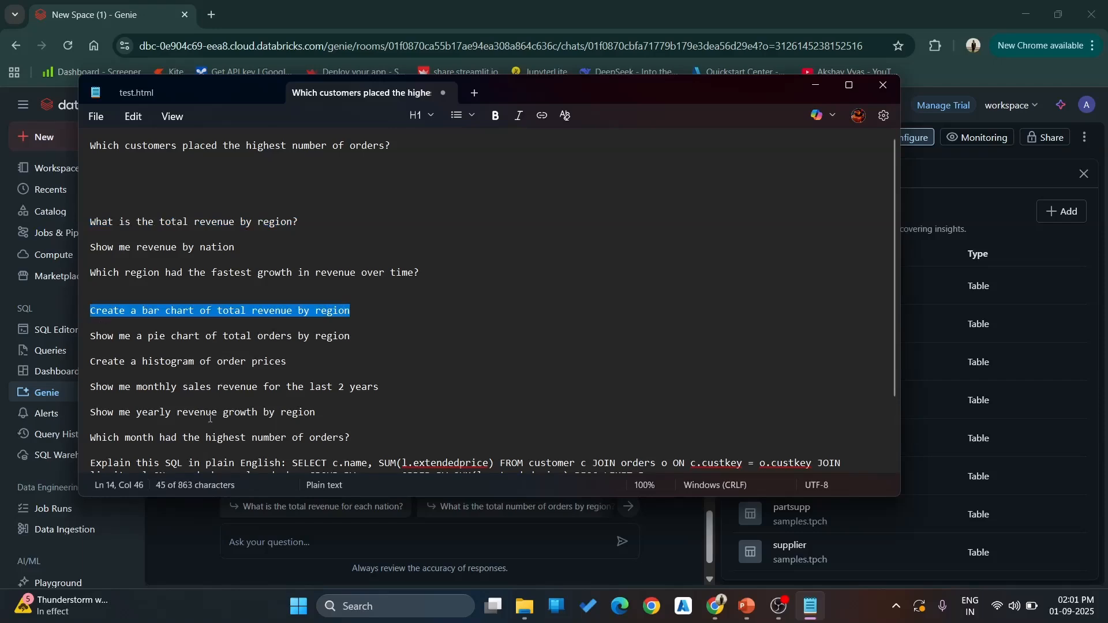
click(310, 537)
key(ctrl+v)
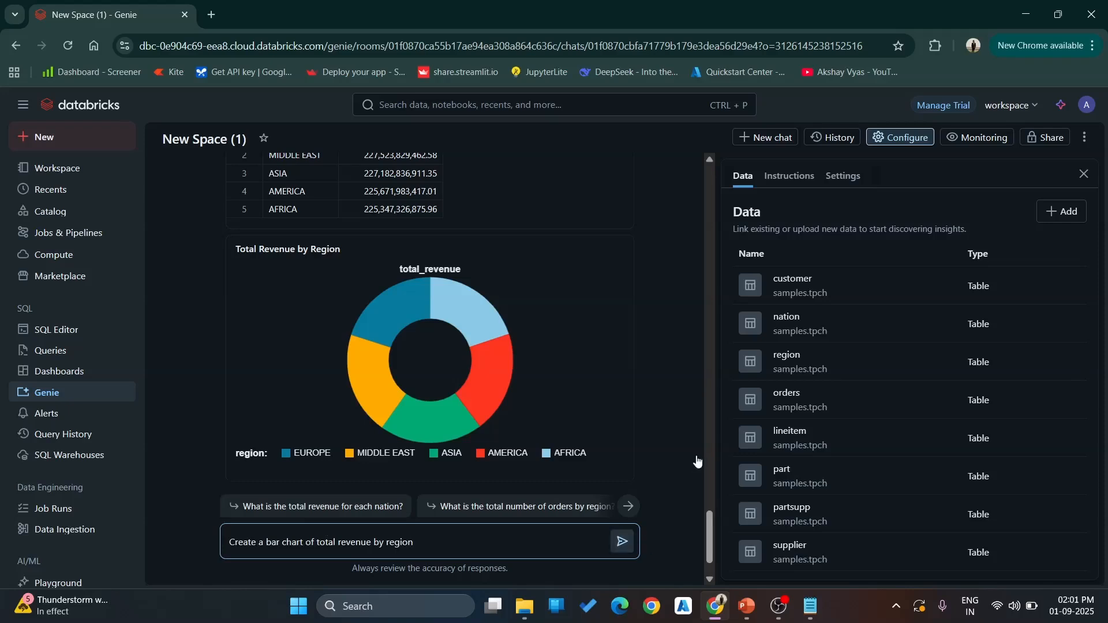
key(Return)
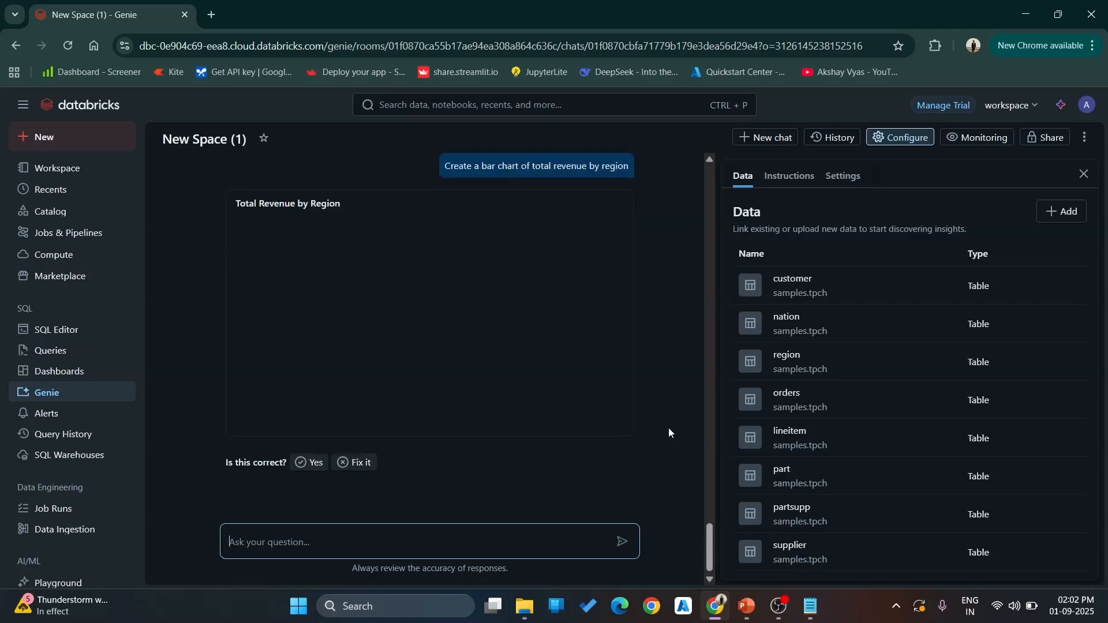
scroll(651, 342, up, 2)
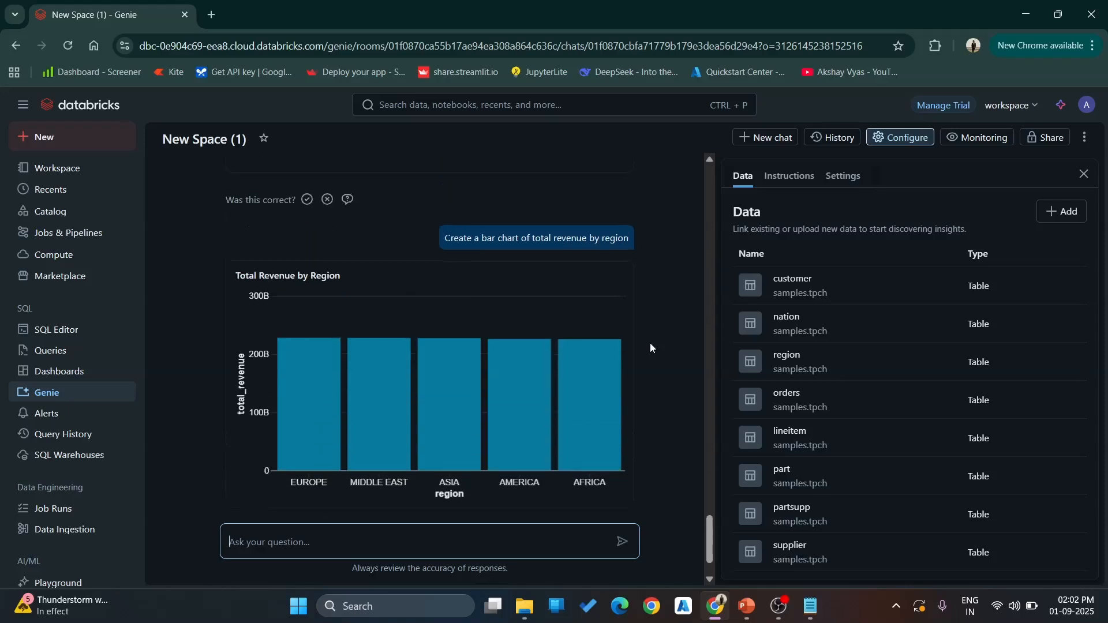
scroll(652, 348, down, 1)
mouse_move(592, 385)
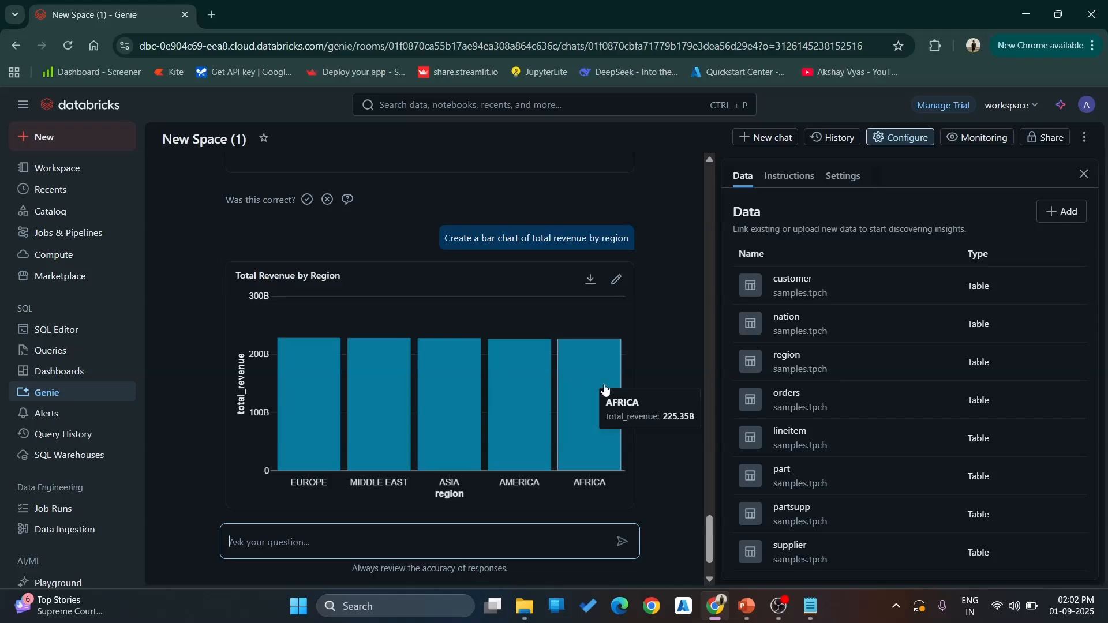
- Copy "Show me a pie chart of total orders by region" from the Notepad list and ask Genie it
click(811, 613)
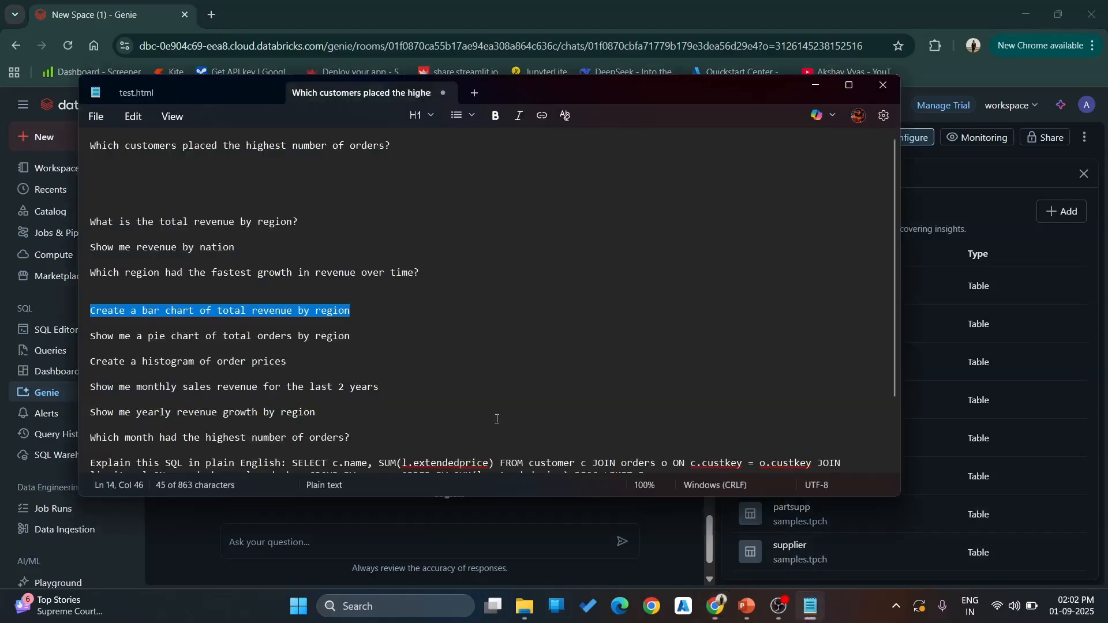
drag(352, 335, 88, 338)
key(ctrl+c)
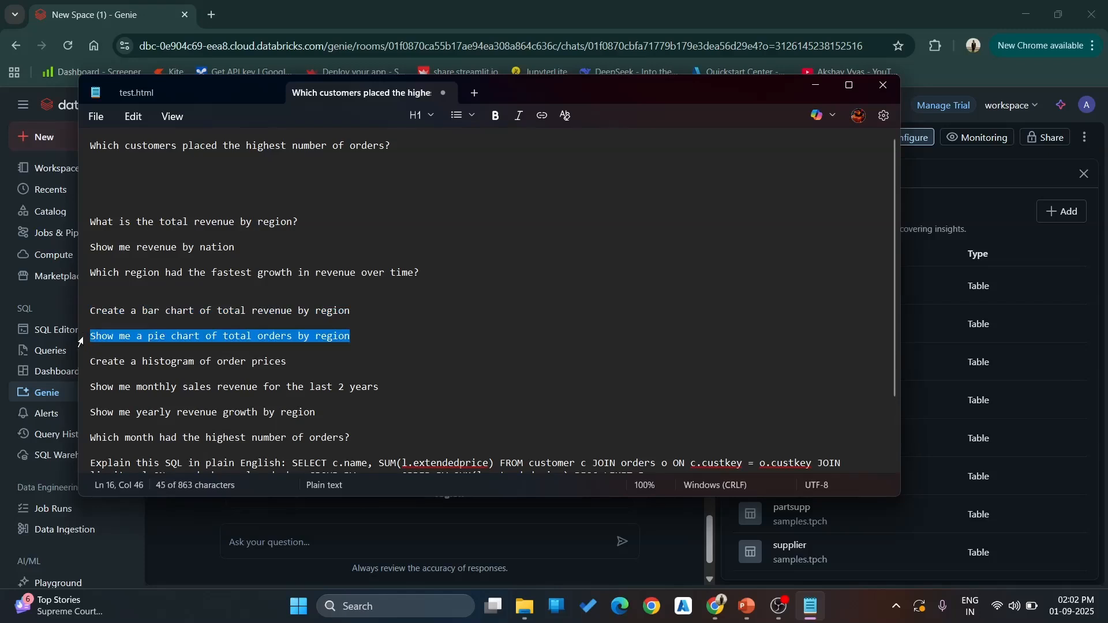
click(340, 534)
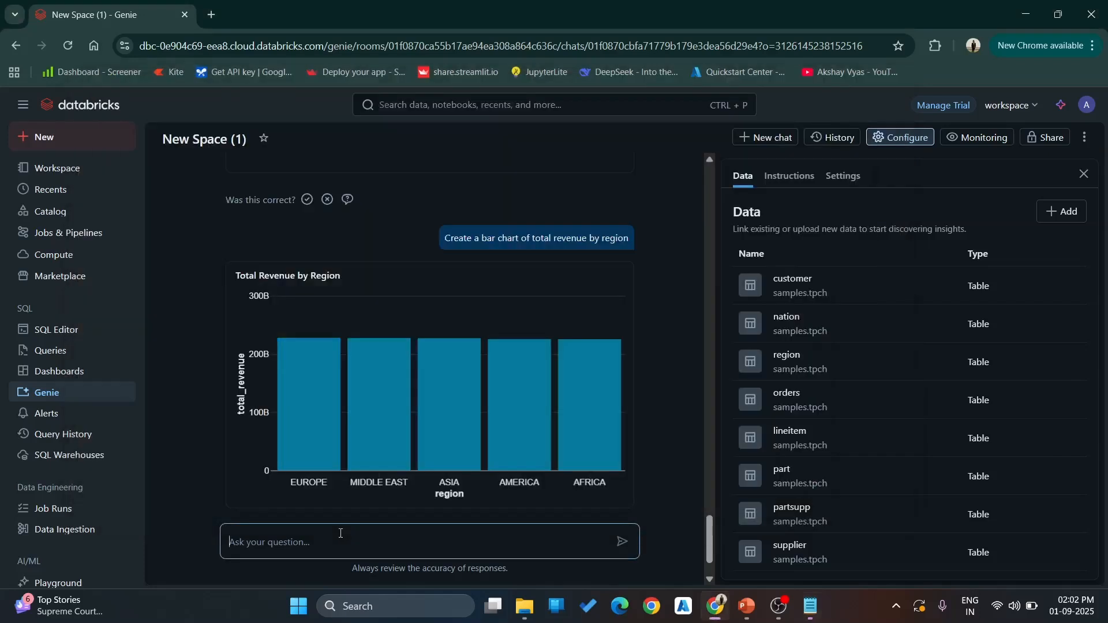
key(ctrl+v)
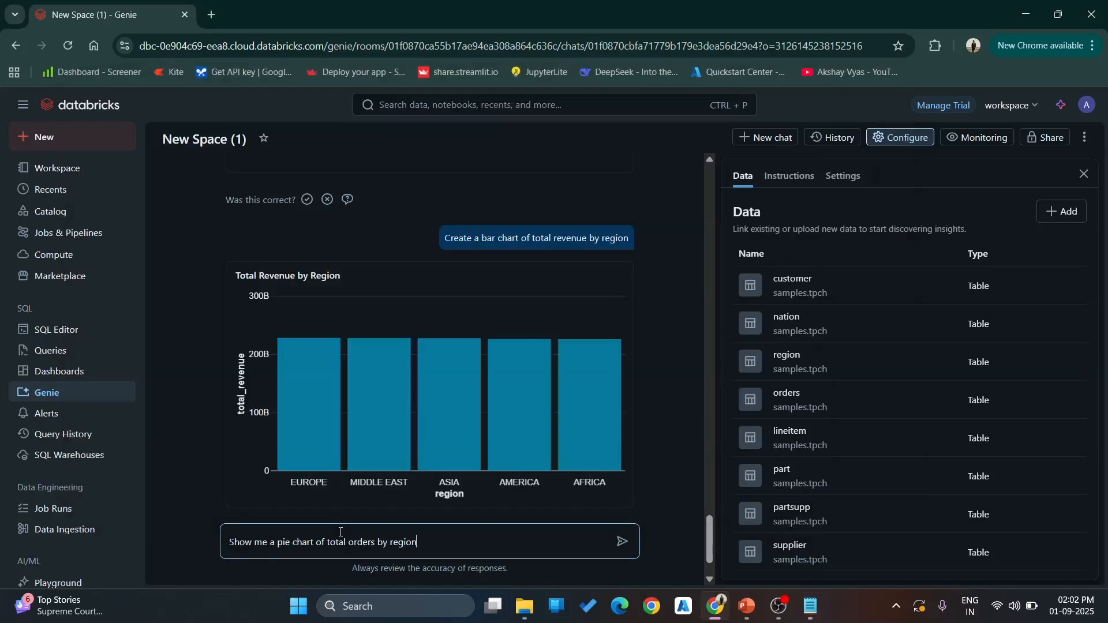
key(Return)
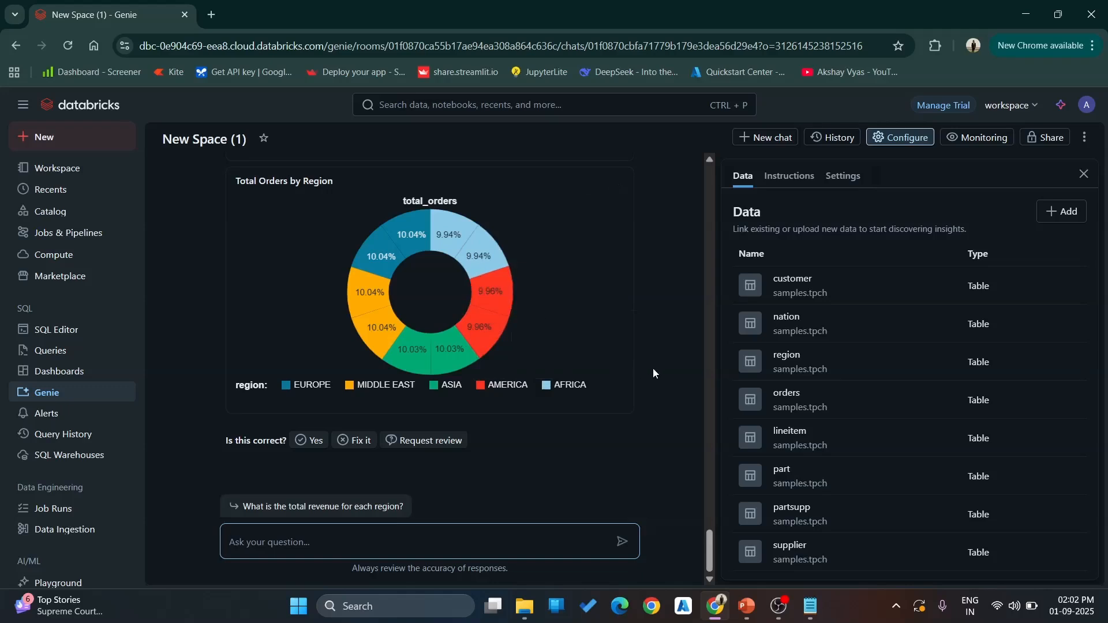
- Copy "Show me yearly revenue growth by region" from the Notepad list, ask Genie it, and review the full result table
click(810, 606)
triple_click(230, 411)
key(ctrl+c)
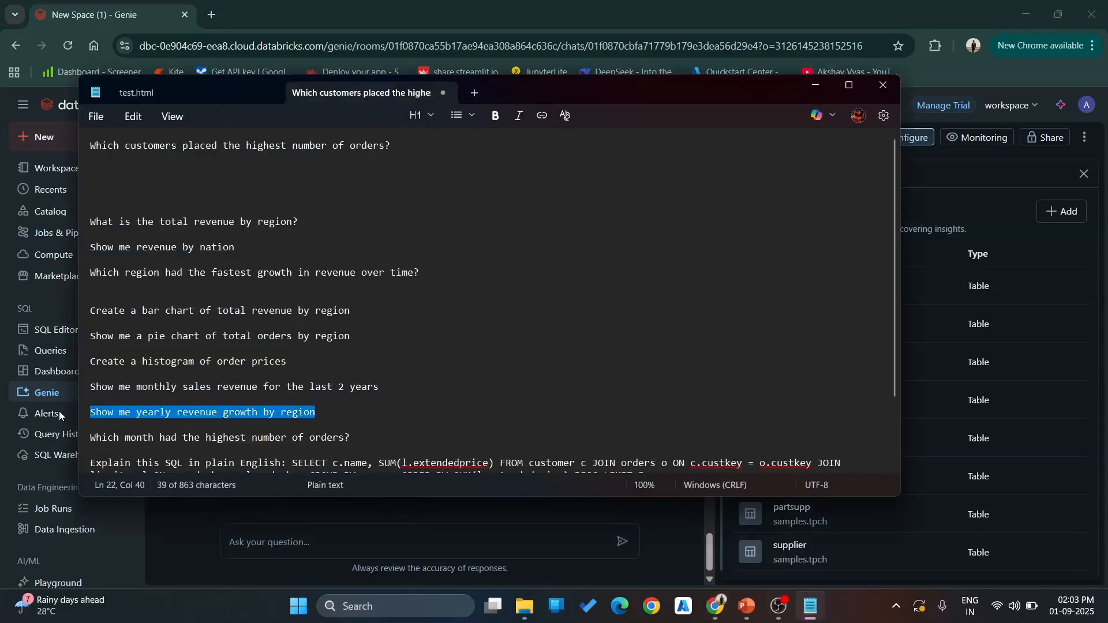
click(408, 8)
click(418, 541)
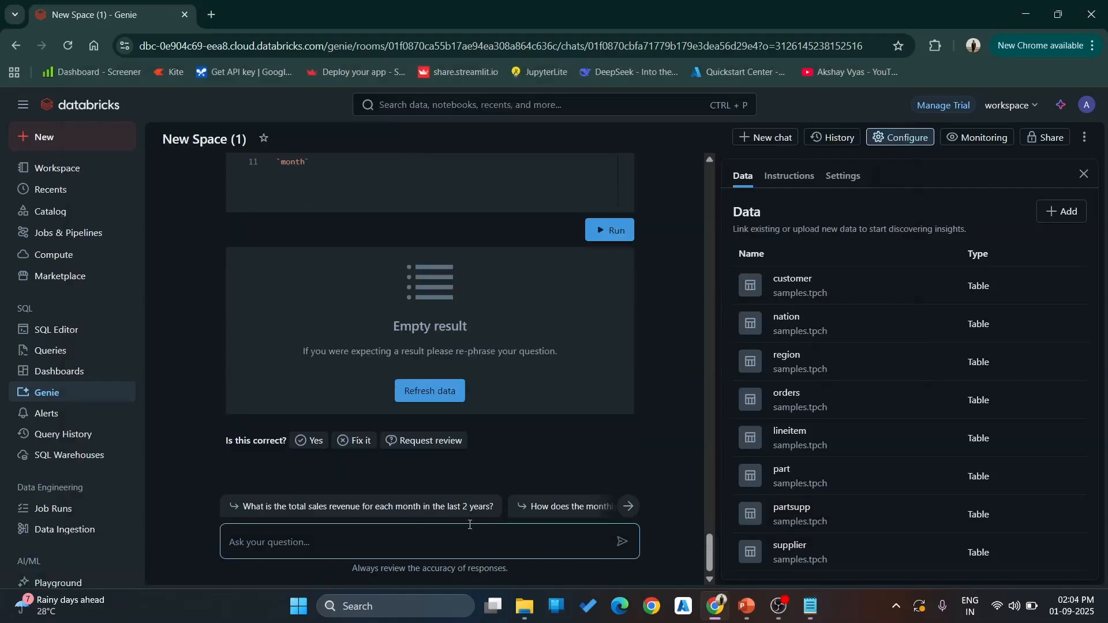
key(ctrl+v)
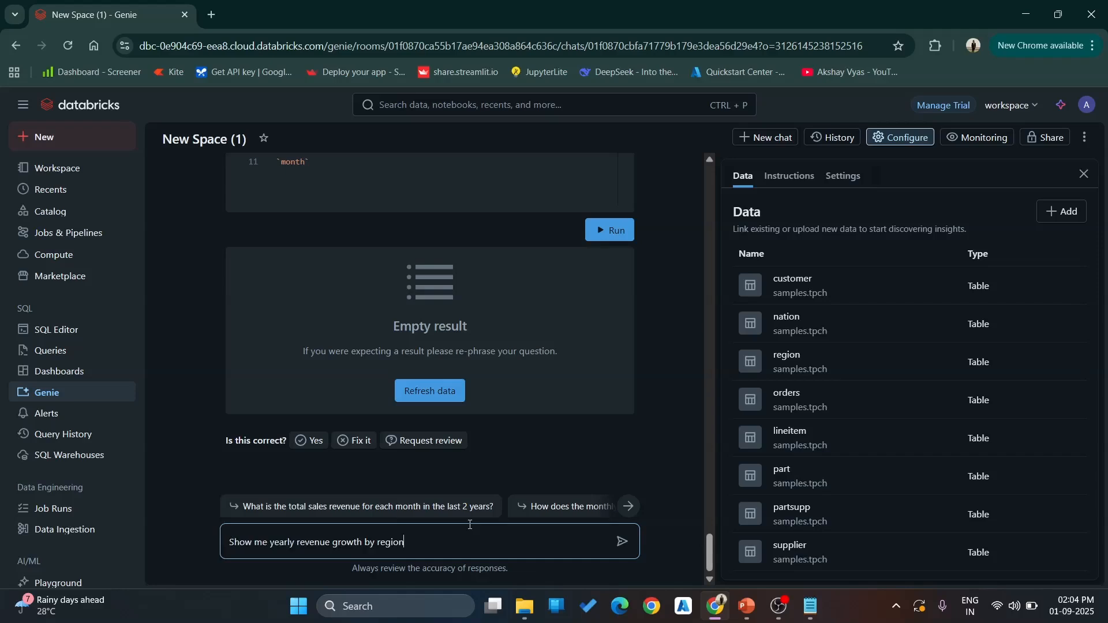
key(Return)
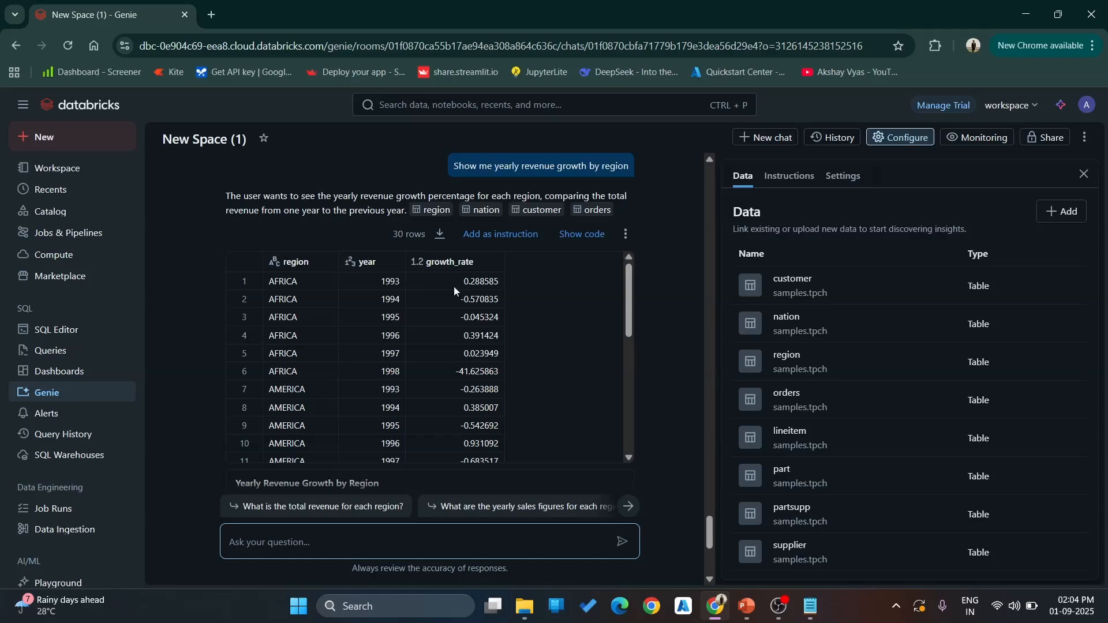
scroll(568, 335, down, 6)
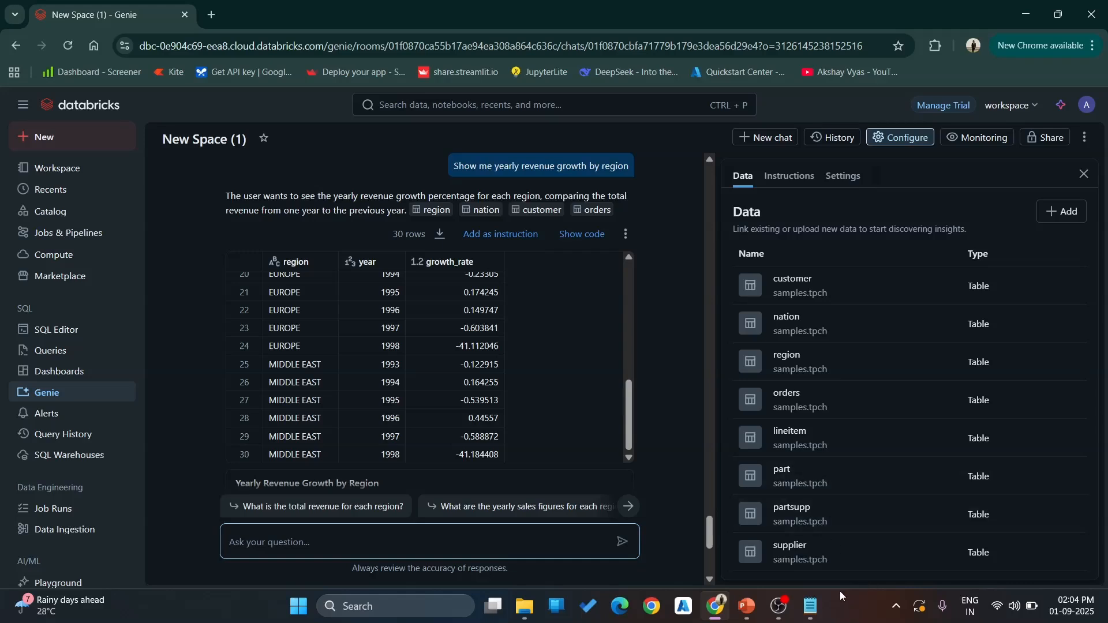
- Copy the "Explain this SQL in plain English" prompt with the top-5 customer query from the Notepad list, ask Genie it, and view the reply
click(811, 606)
scroll(244, 423, down, 2)
drag(651, 391, 90, 379)
key(ctrl+c)
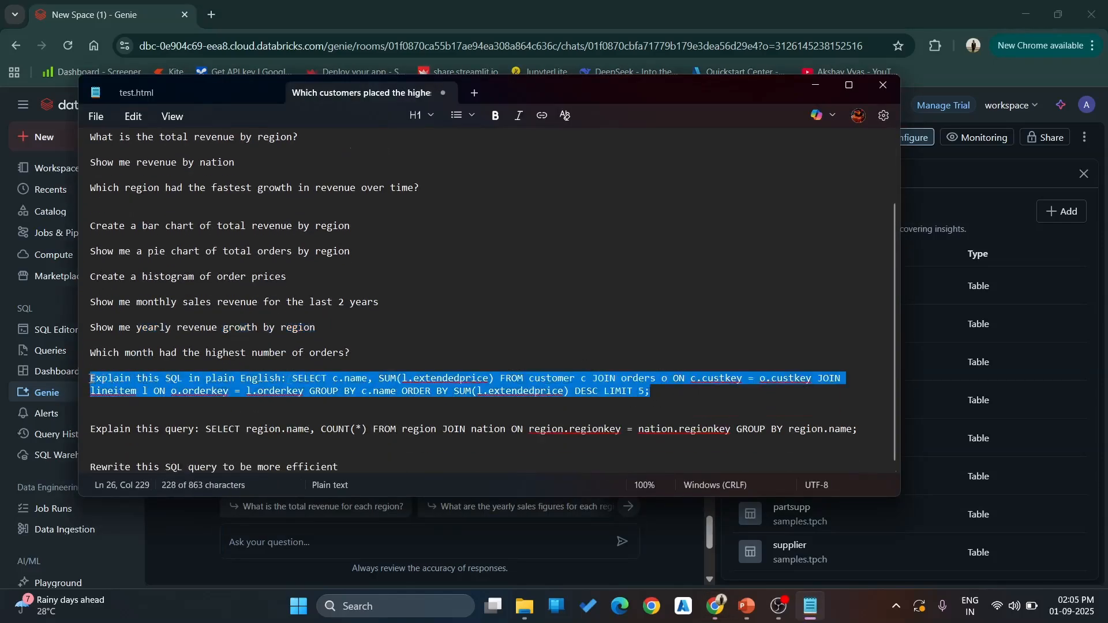
click(320, 542)
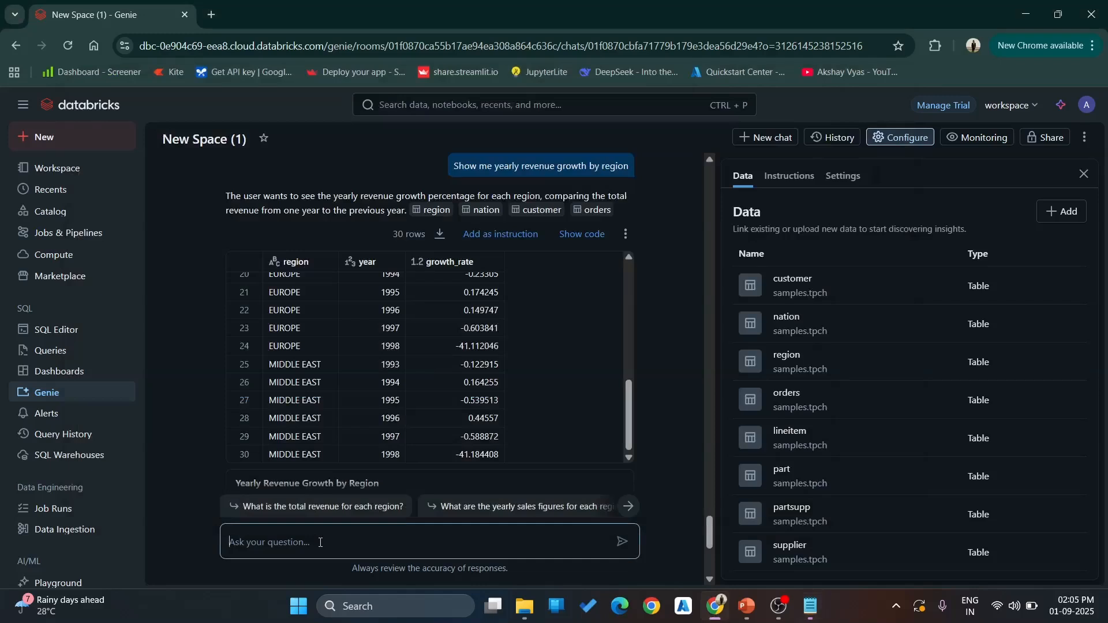
key(ctrl+v)
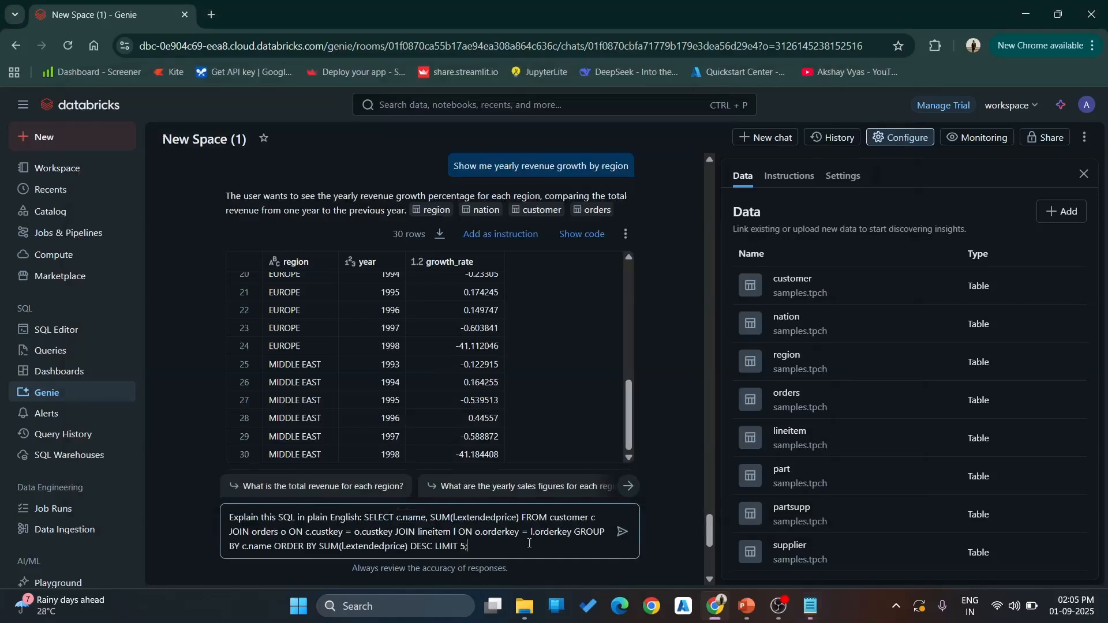
click(621, 538)
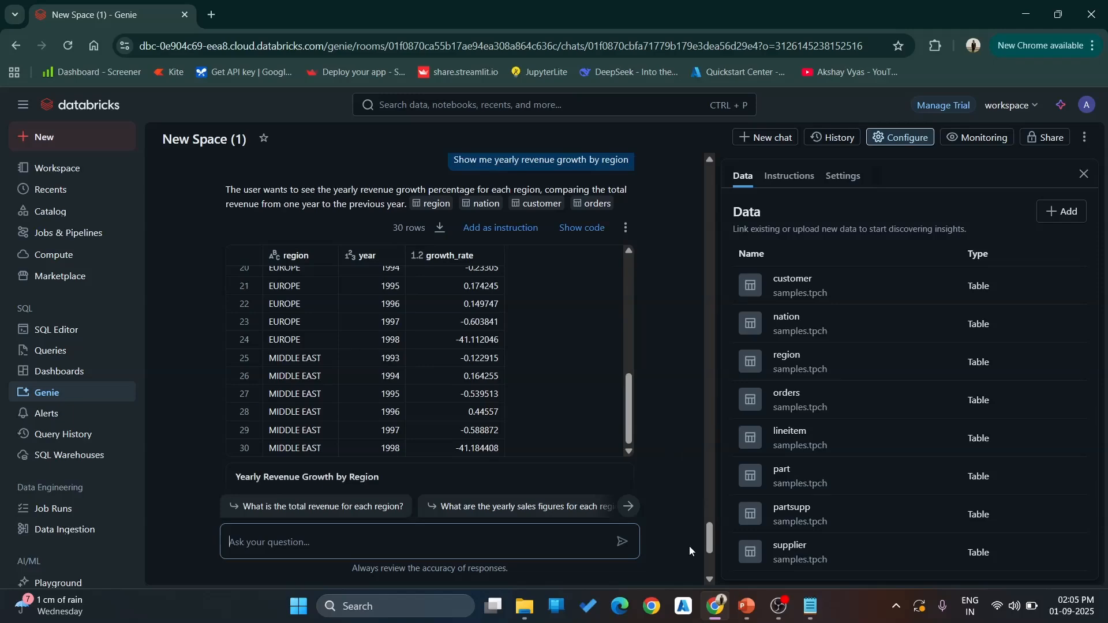
drag(709, 537, 712, 563)
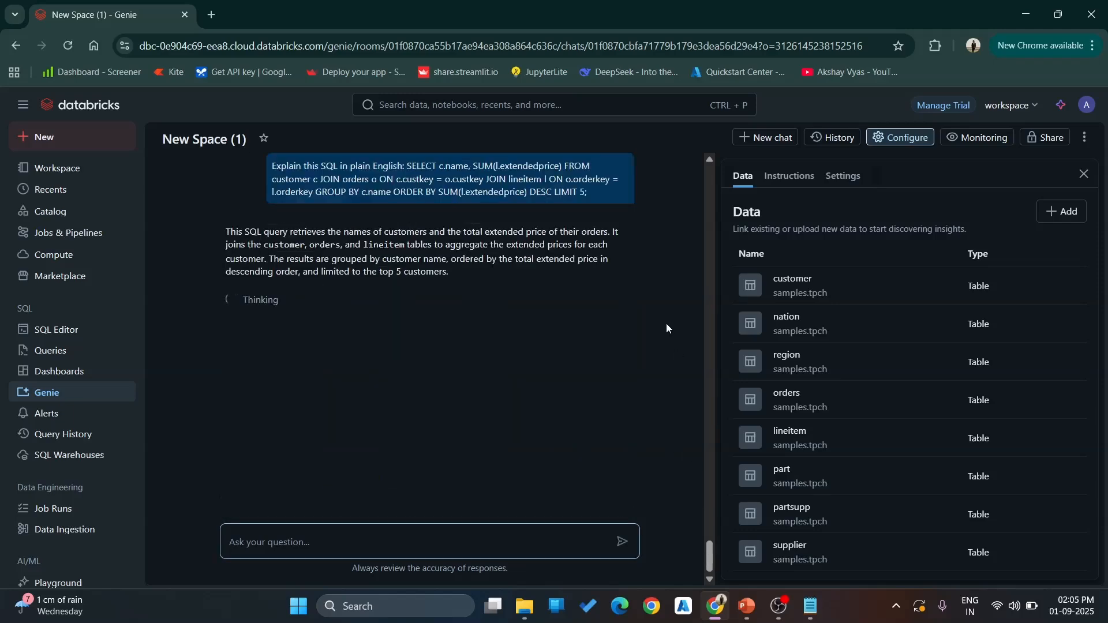